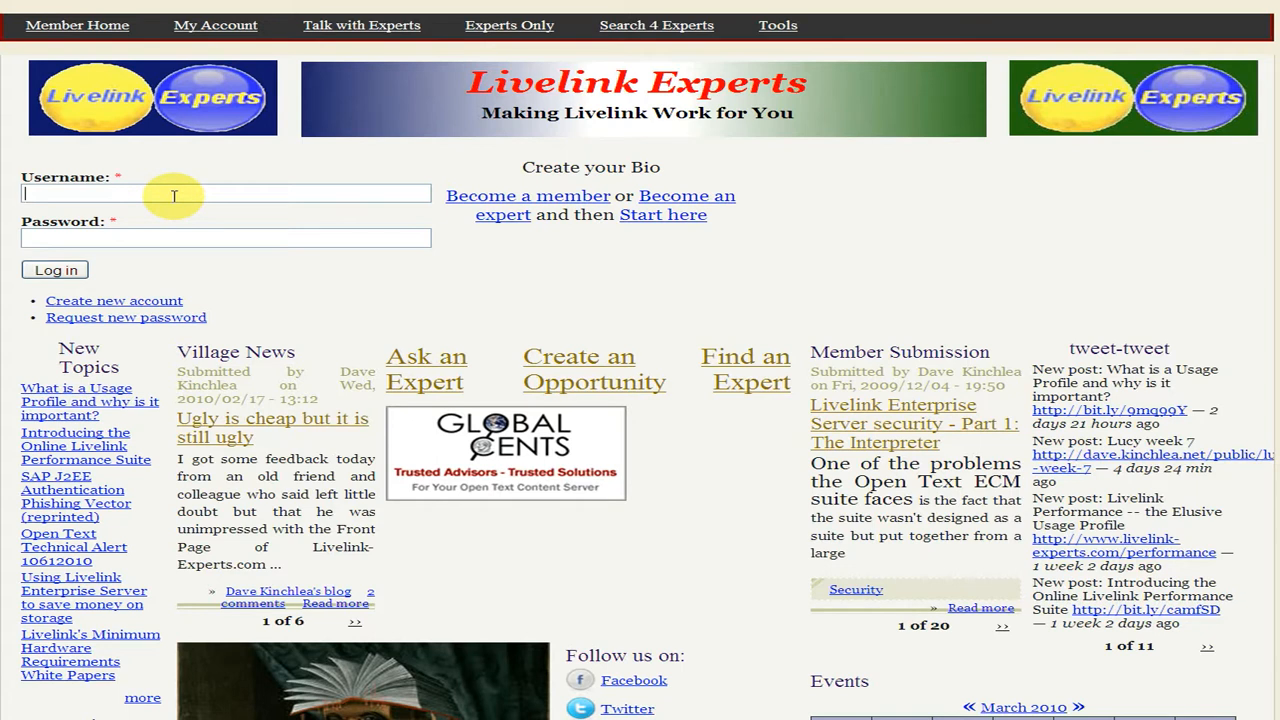
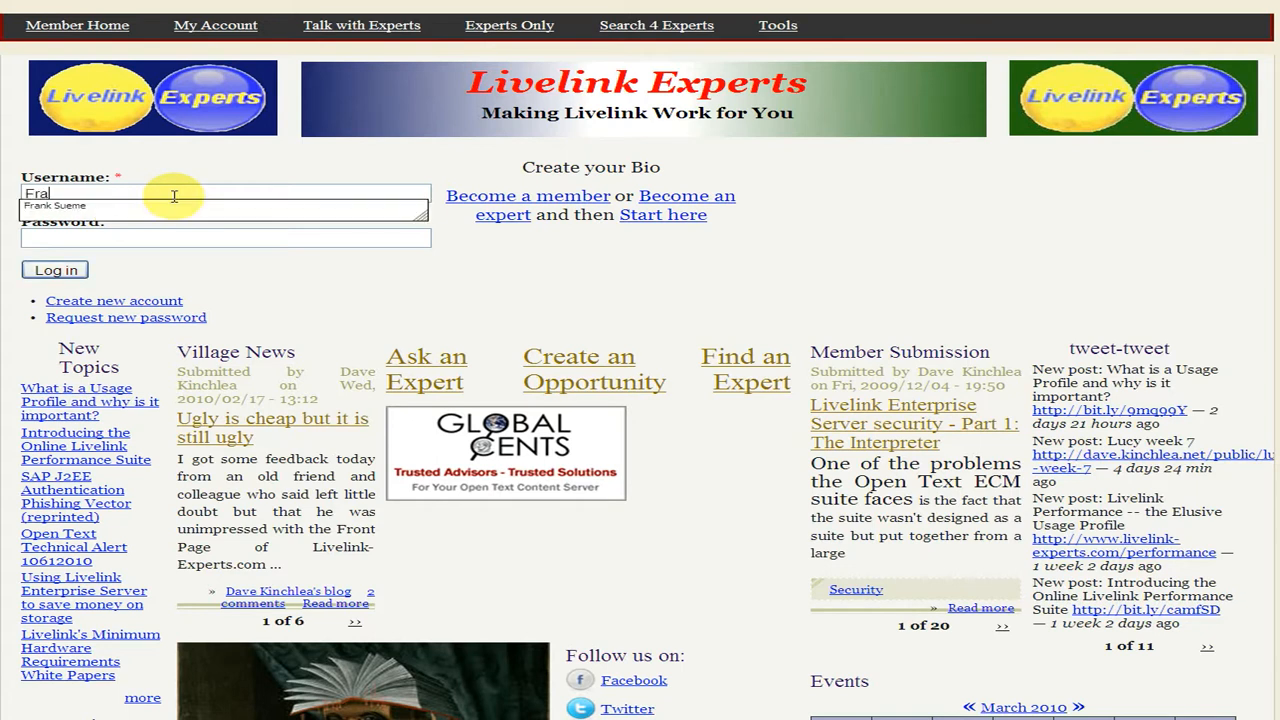
Log in to the site with the account's username and password
key("Tab")
type("*********")
left_click(72, 271)
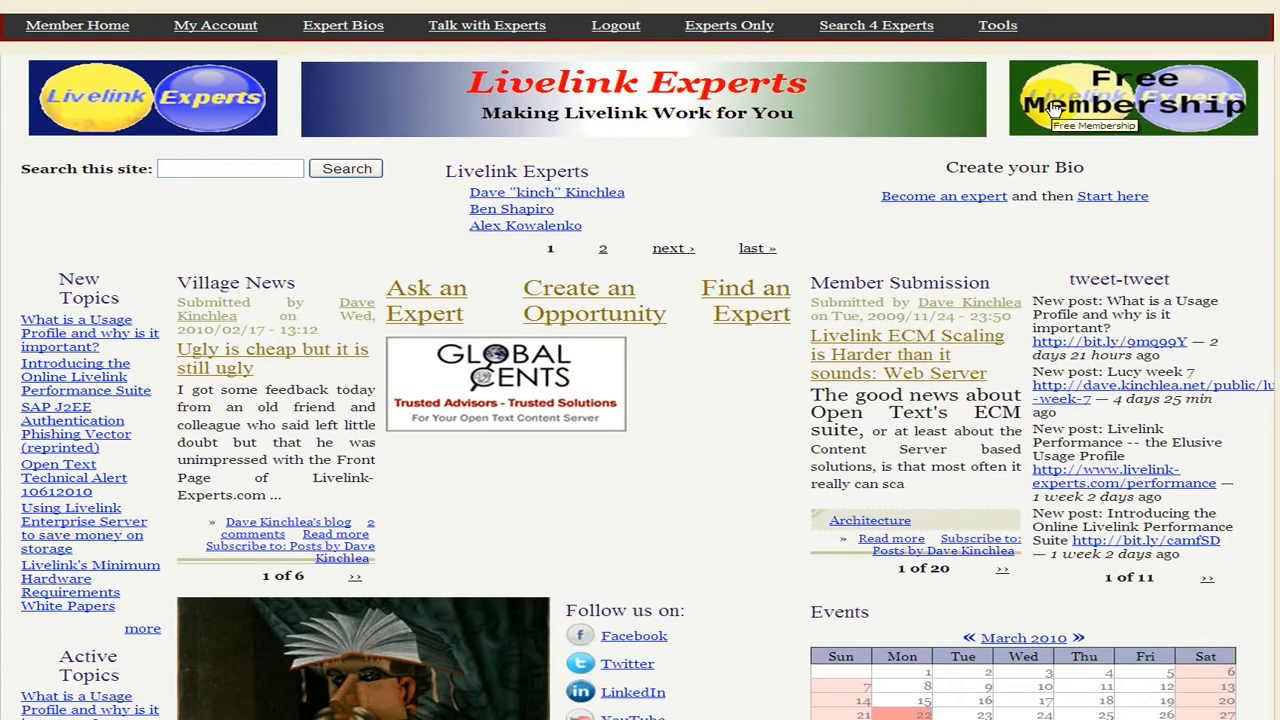
Open the Usage Profile Dataset Generation tool and start the new dataset wizard with the usage_profile_gen content type
left_click(997, 26)
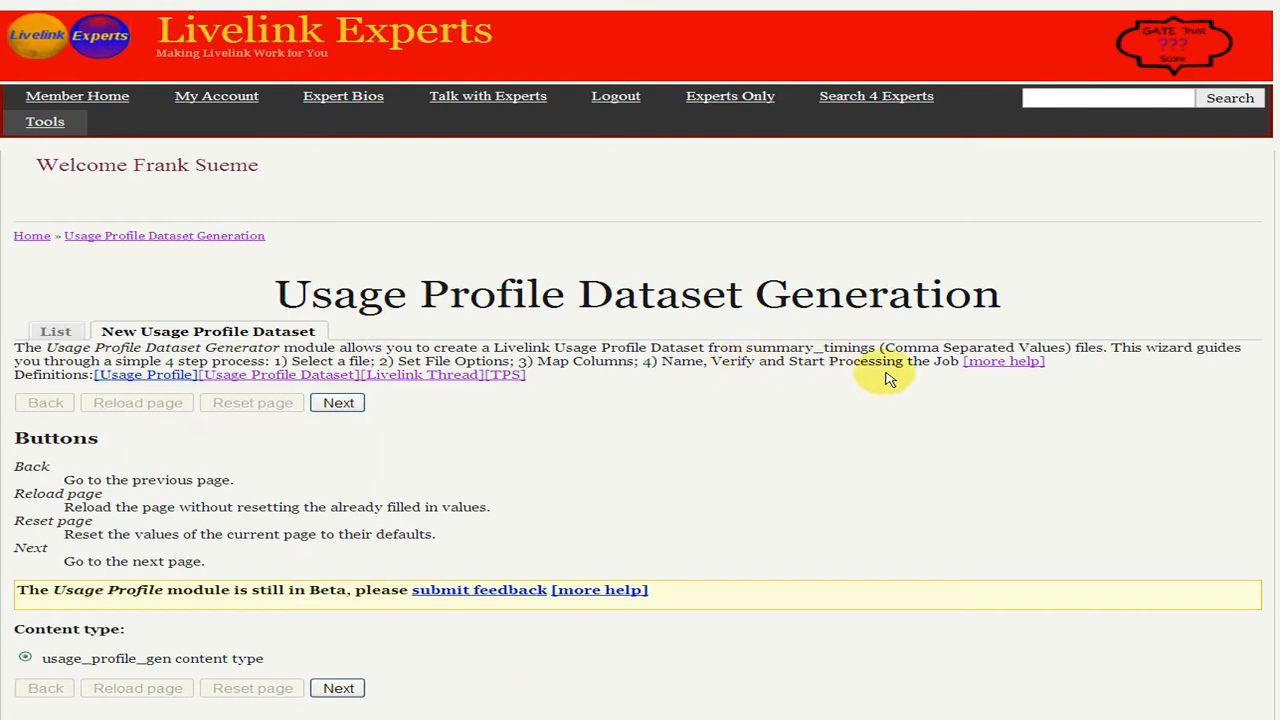
scroll(887, 378, "down", 2)
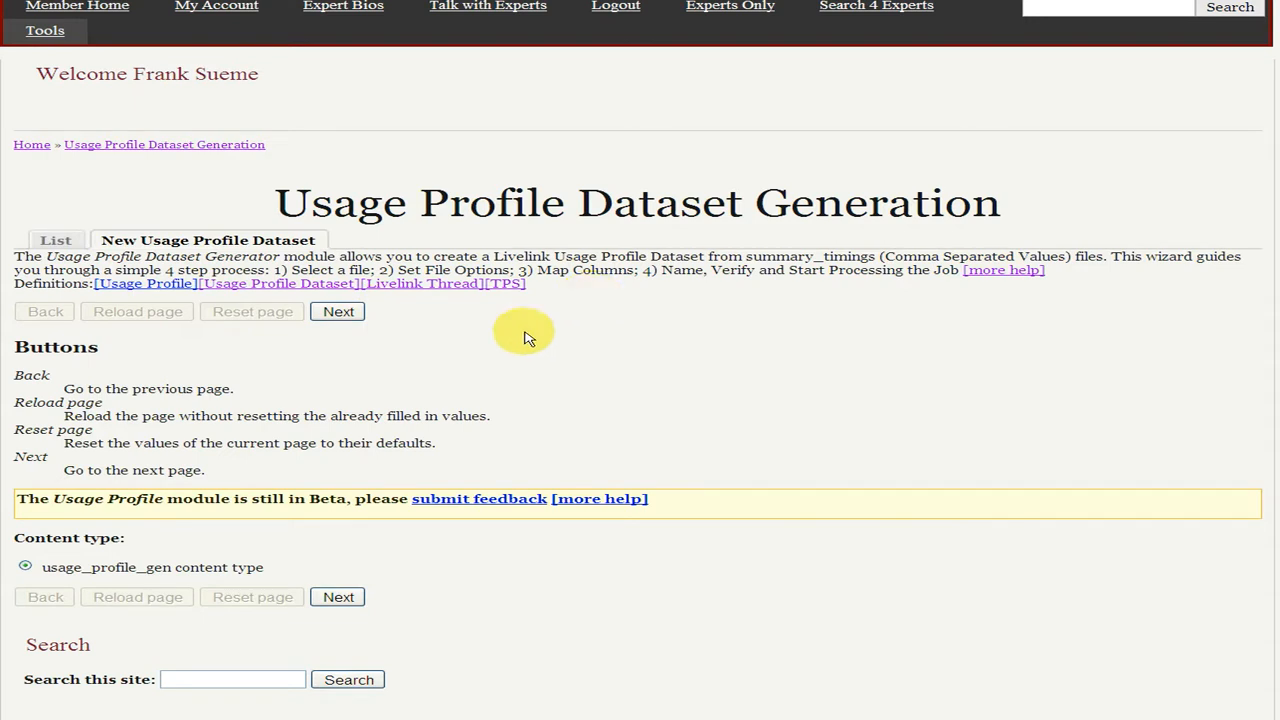
left_click(350, 318)
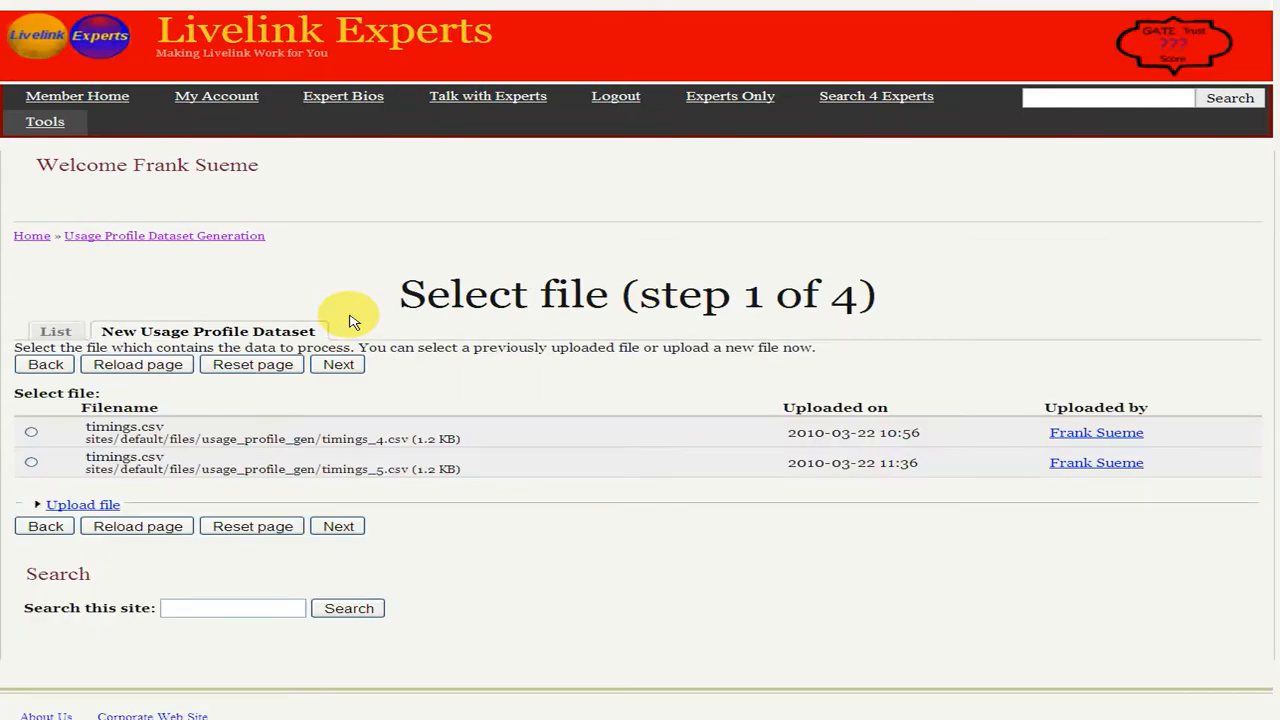
Upload C:\Temp\timings.csv as the data file for the new usage profile dataset
scroll(350, 320, "down", 1)
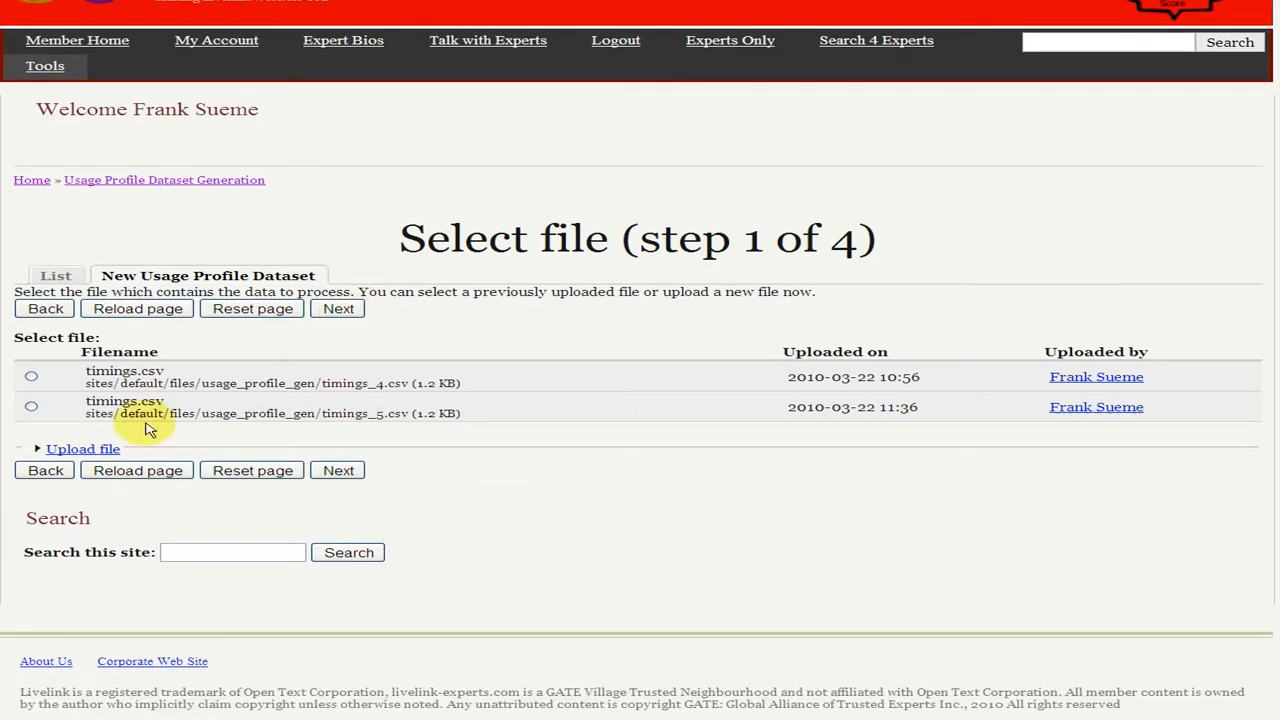
left_click(88, 450)
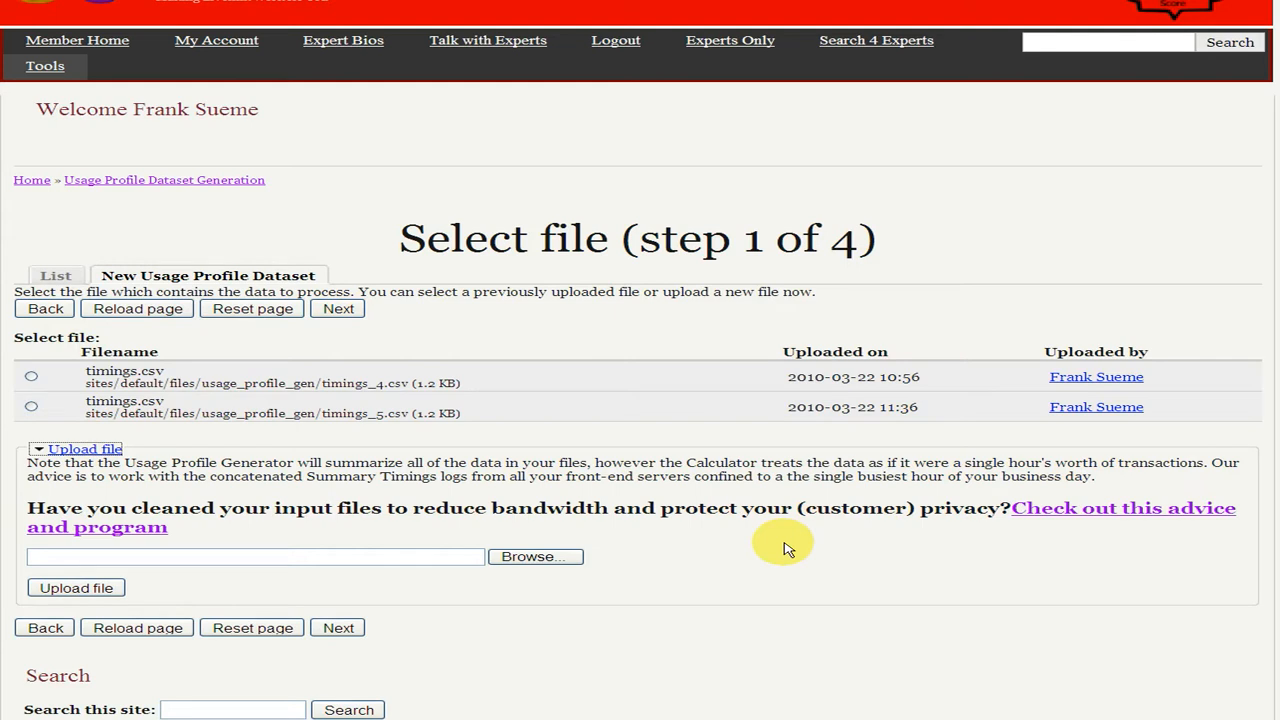
left_click(518, 557)
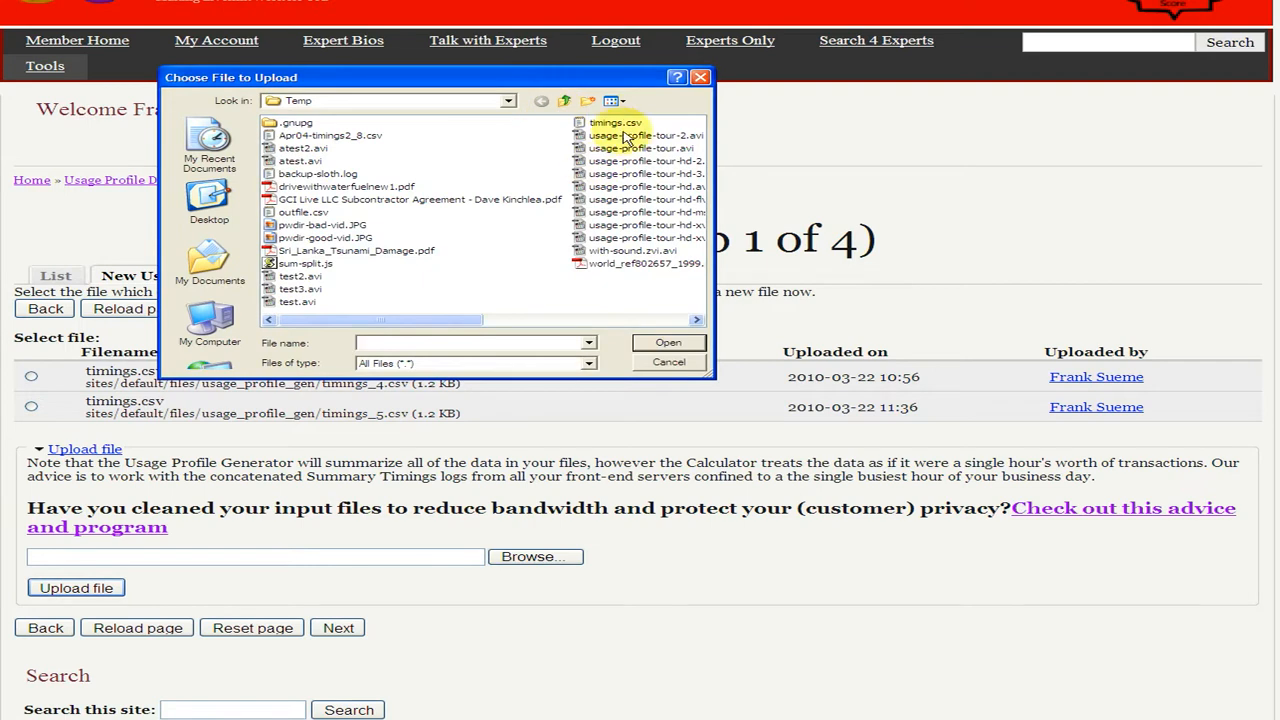
double_click(616, 123)
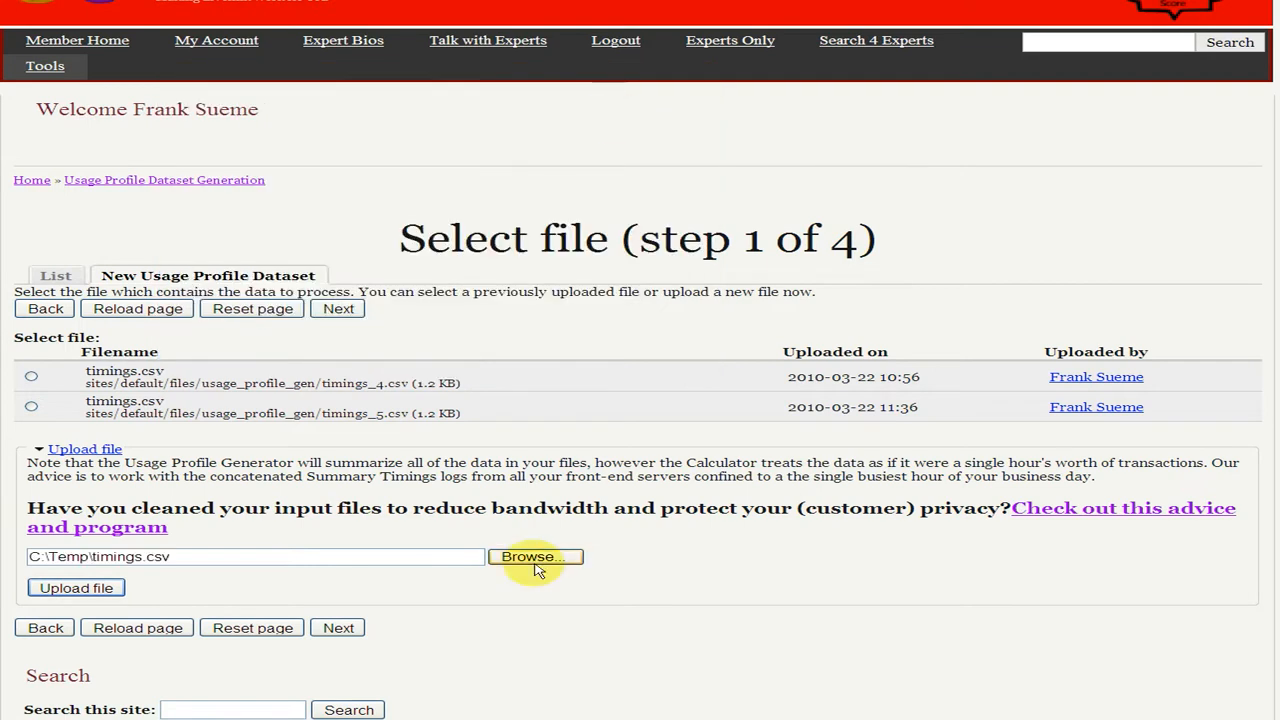
left_click(55, 592)
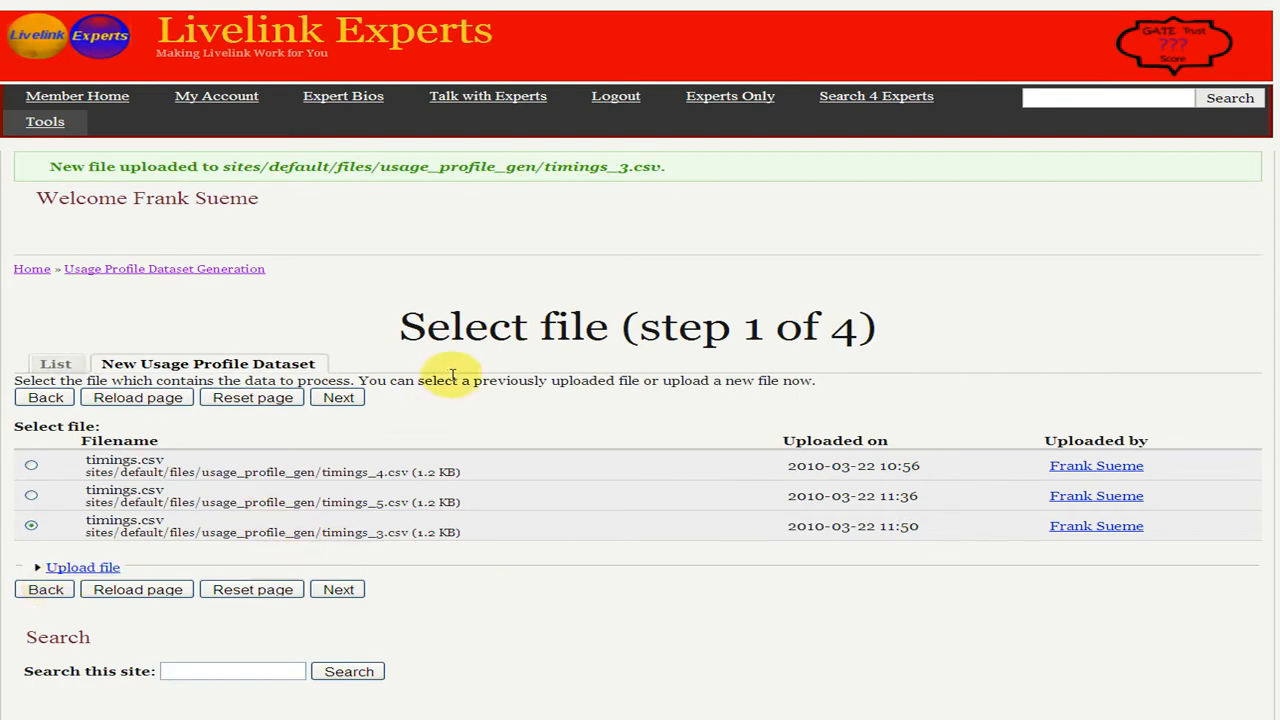
Proceed with the uploaded file, accepting the Comma Separated Values file options and the default column mapping
left_click(354, 399)
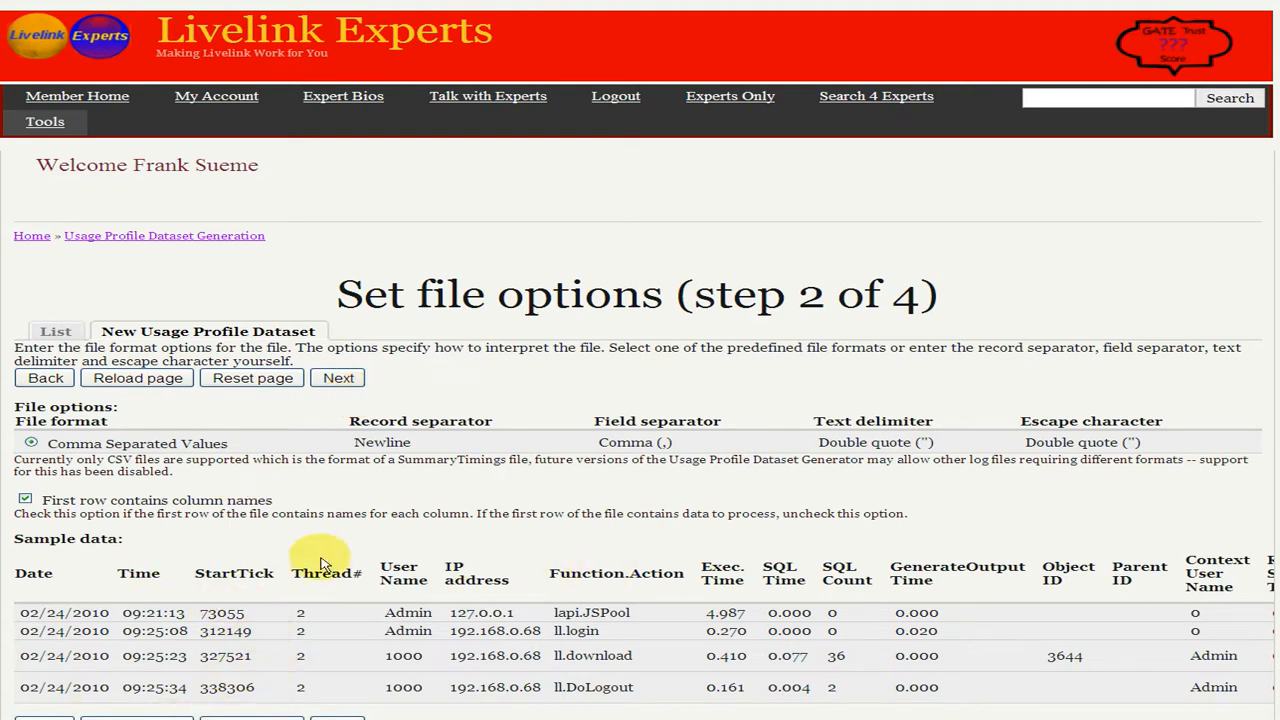
left_click(350, 378)
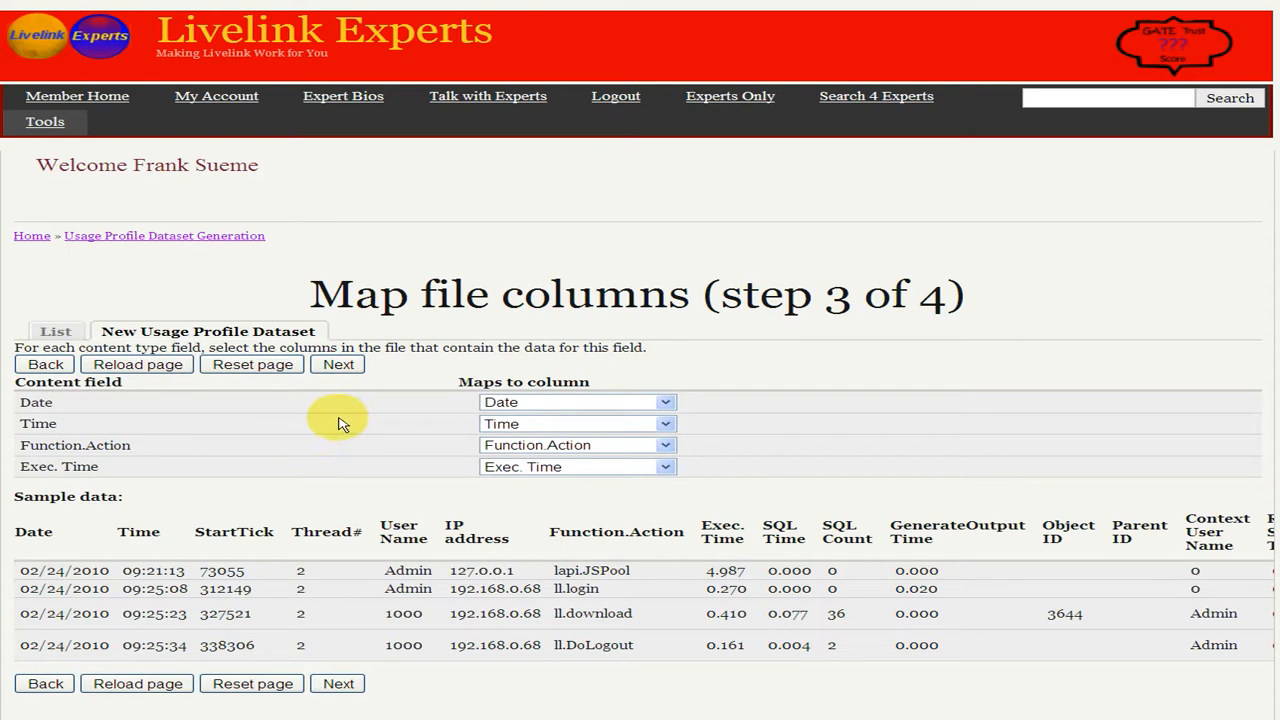
left_click(345, 366)
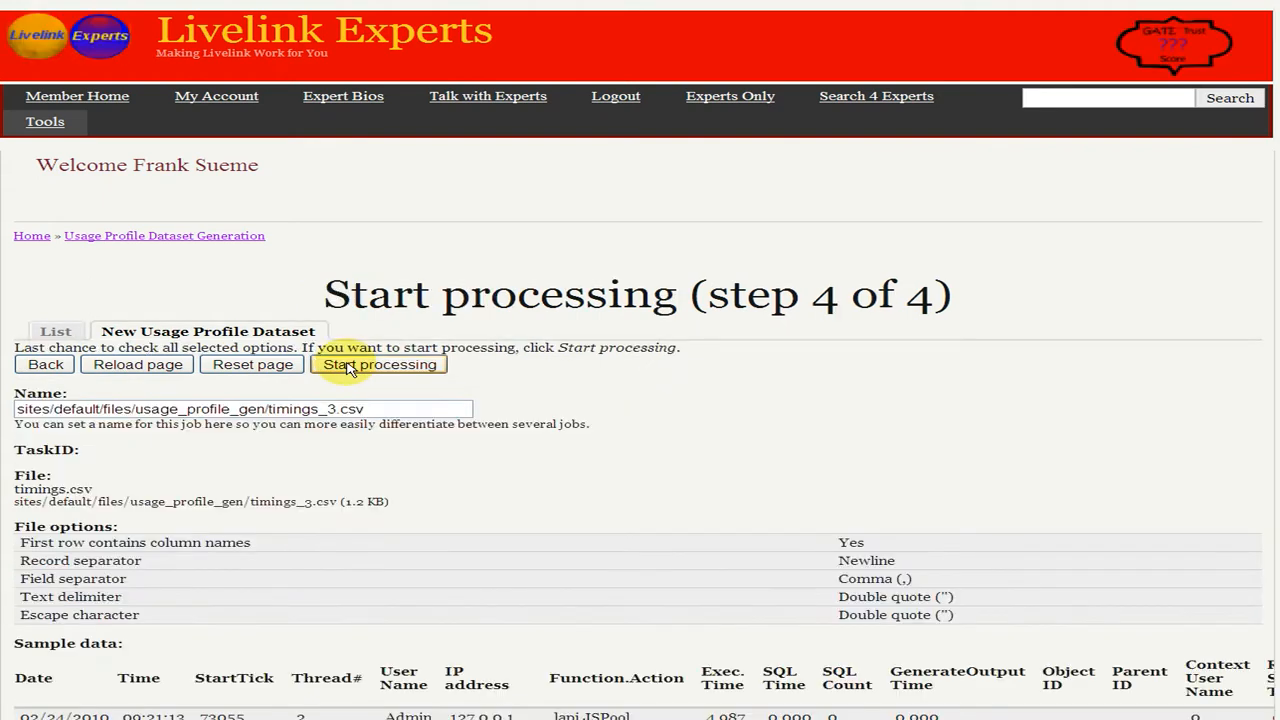
Name the job "An Example Dataset" and start processing it
left_click(430, 408)
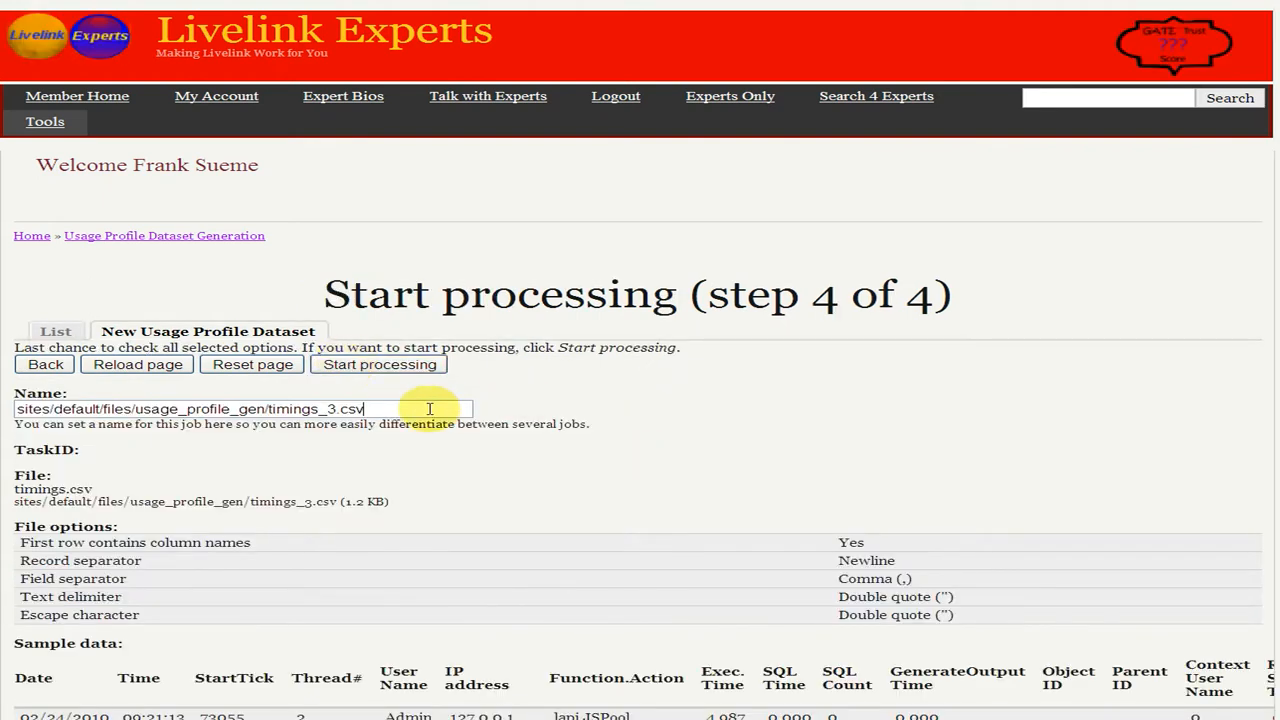
left_click_drag(430, 408, 22, 368)
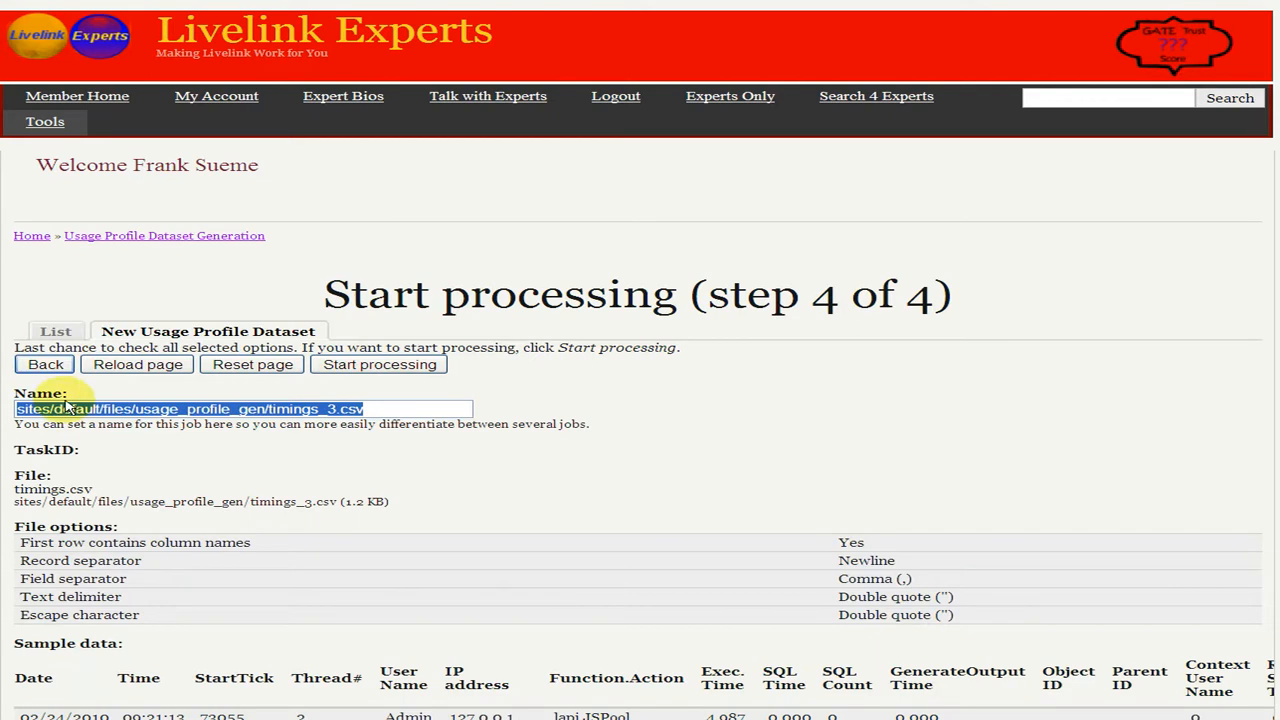
type("An")
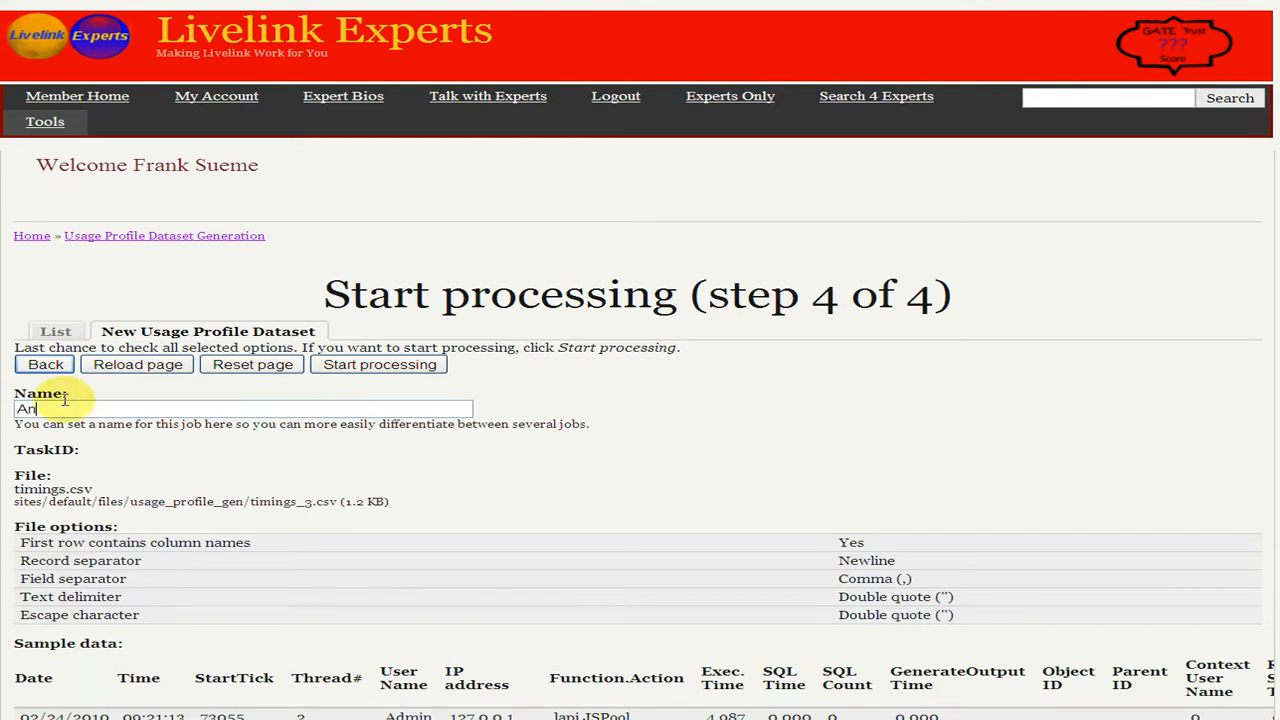
type(" Example Dataset")
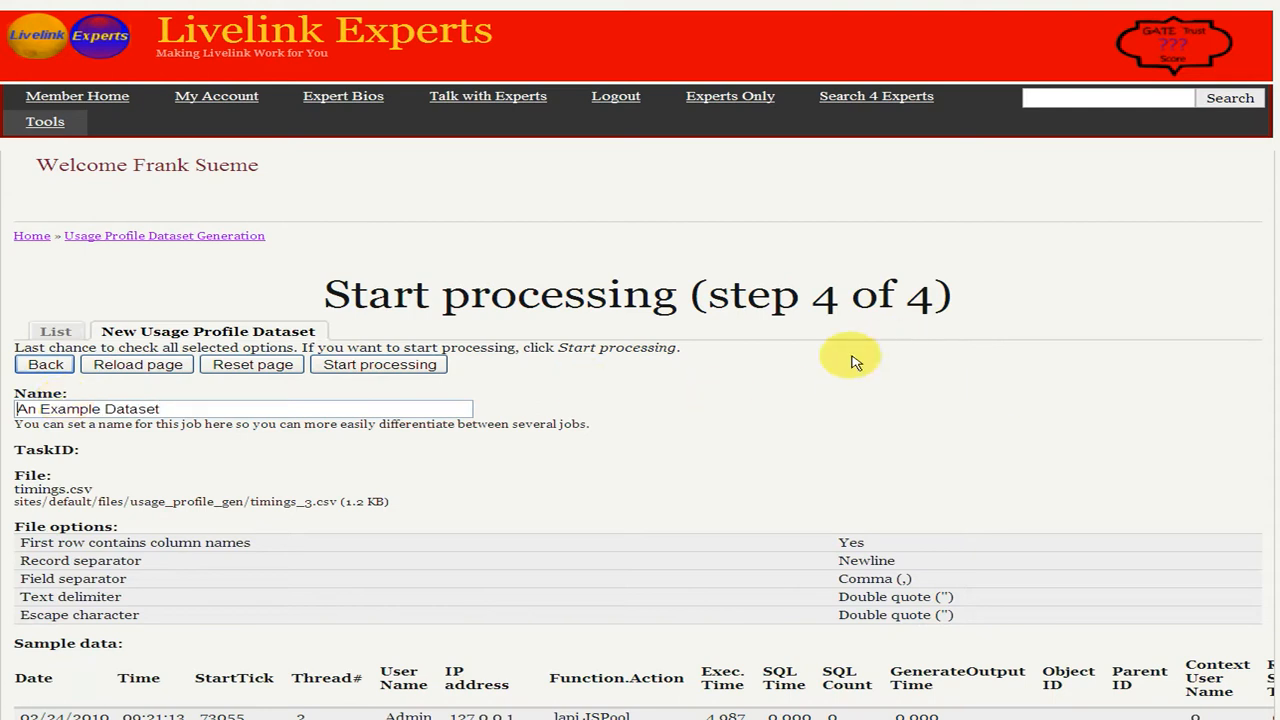
left_click(390, 366)
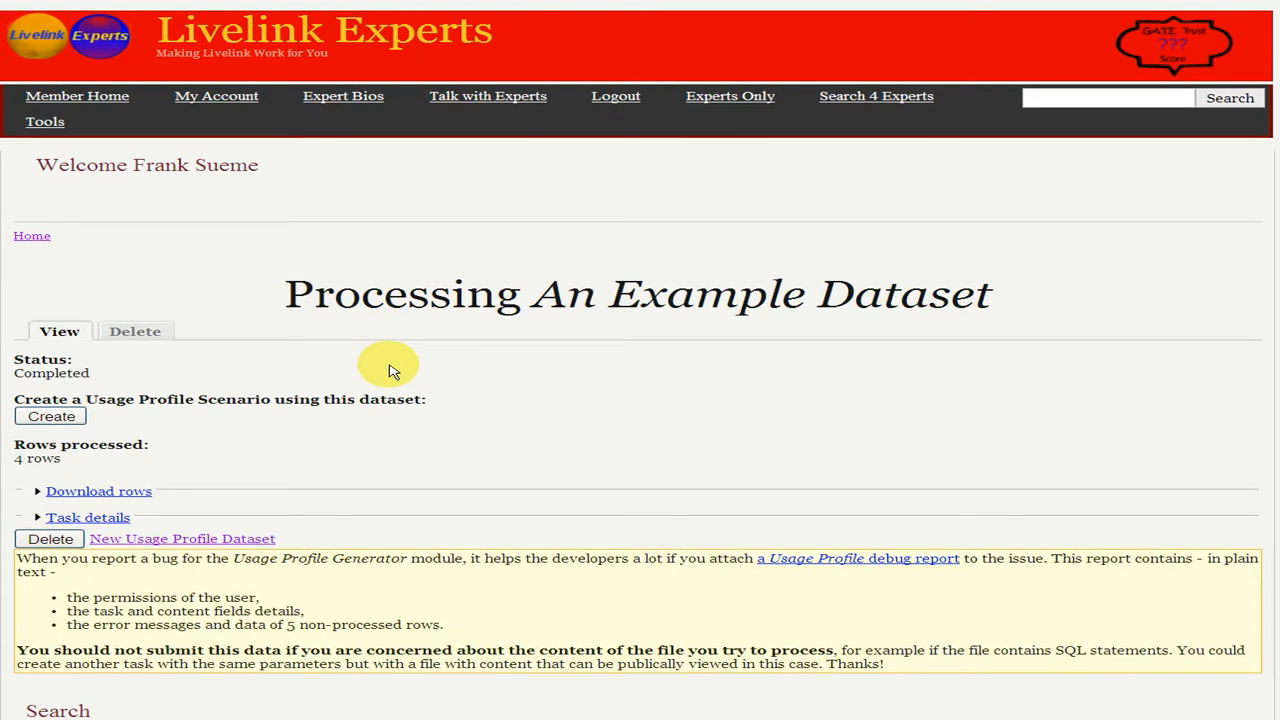
Create a Usage Profile Scenario from the processed dataset and set its Livelink Solution to Document Management
left_click(51, 418)
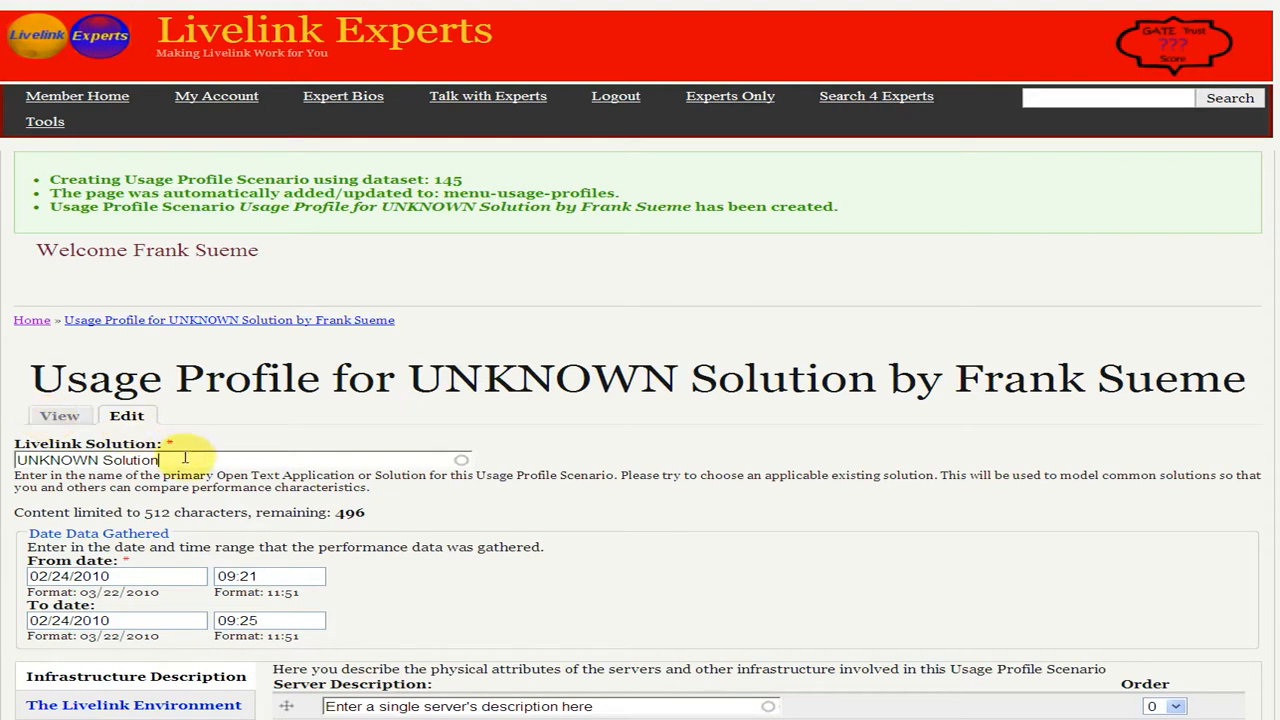
left_click_drag(186, 459, 46, 452)
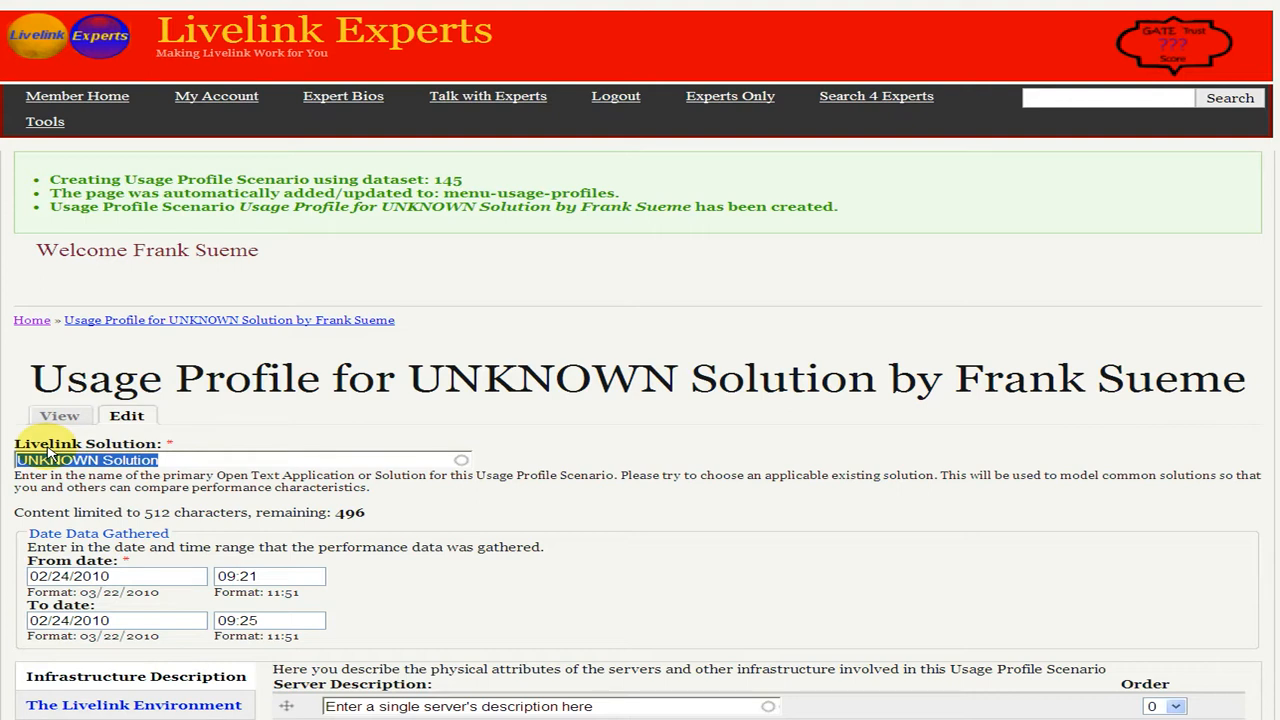
type("Doc")
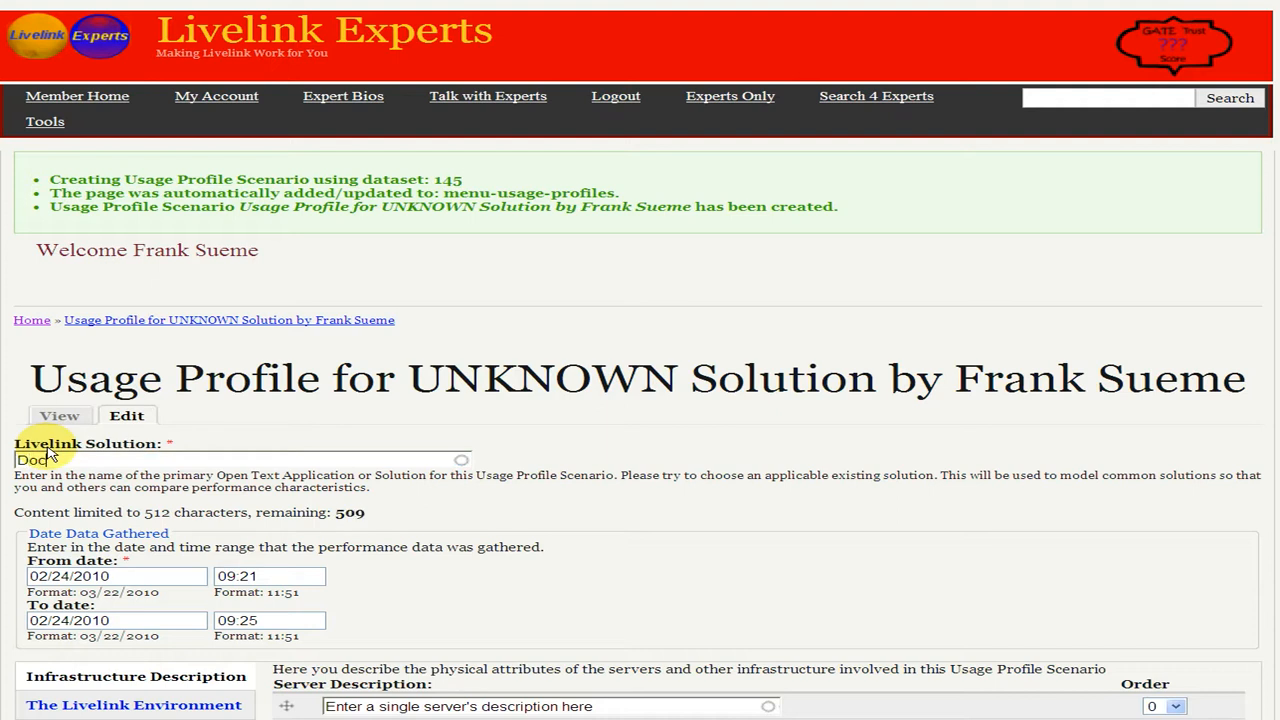
key("Down")
key("Down")
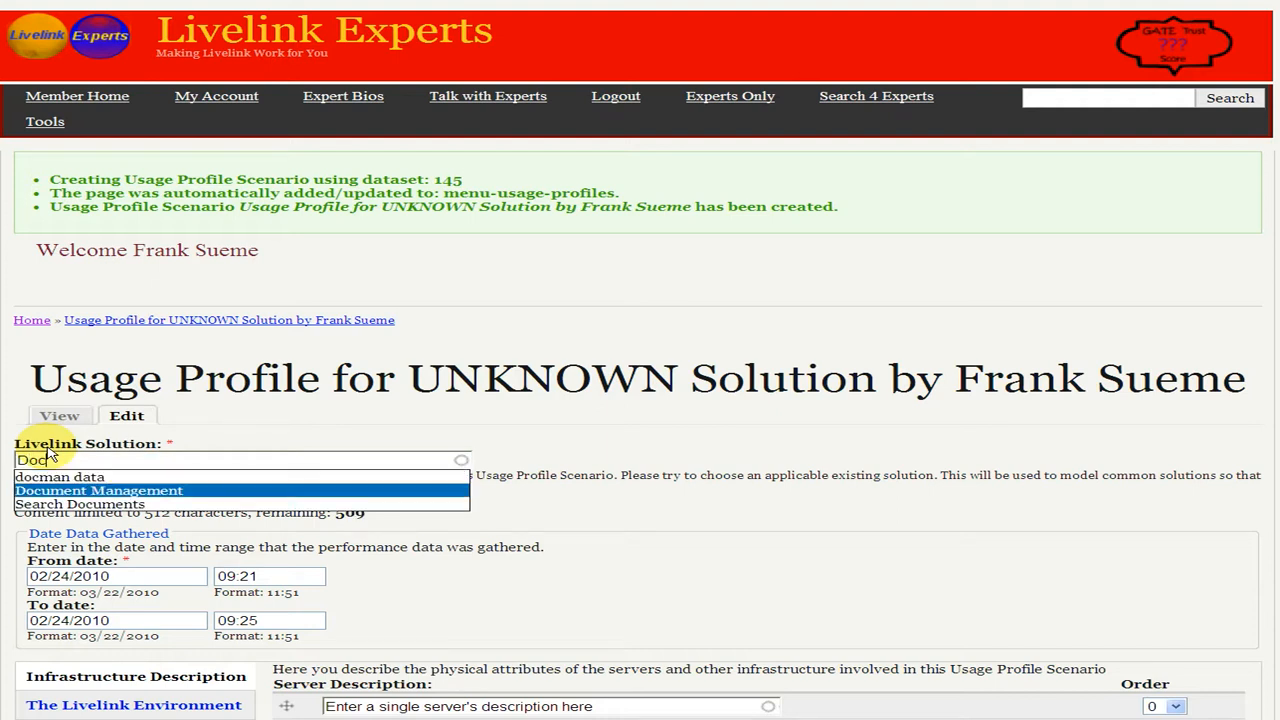
key("Tab")
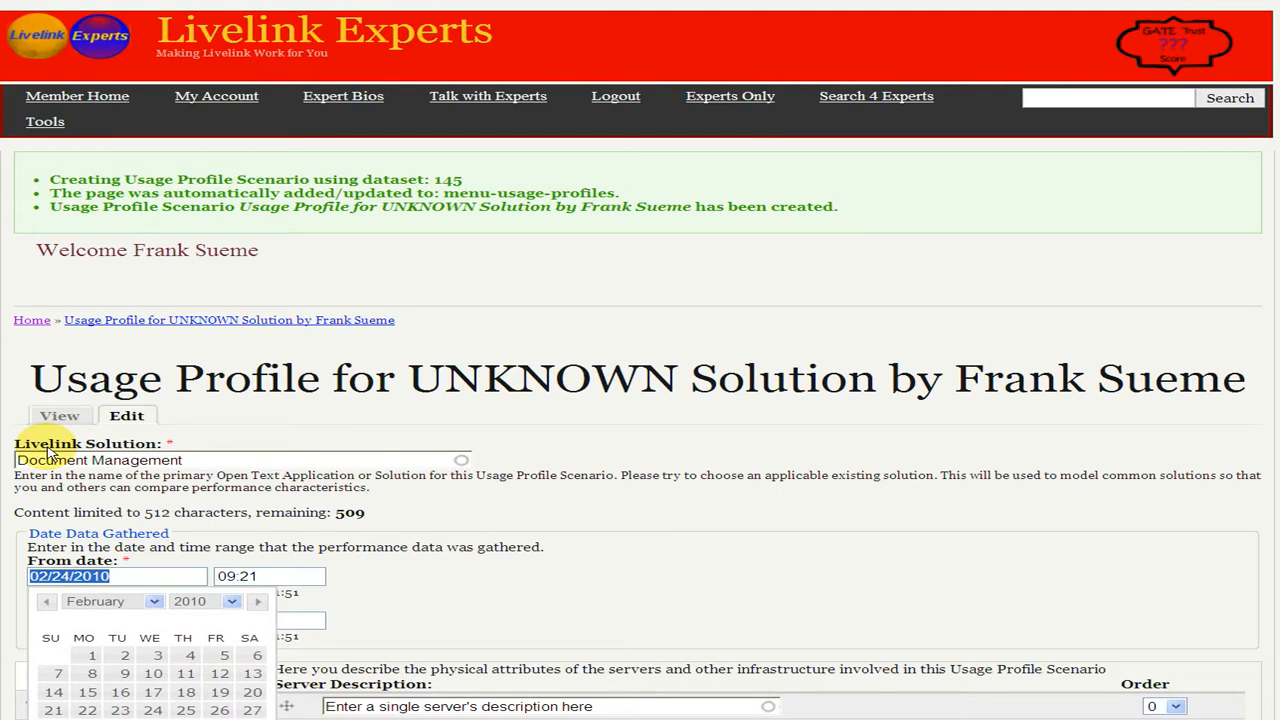
left_click(617, 565)
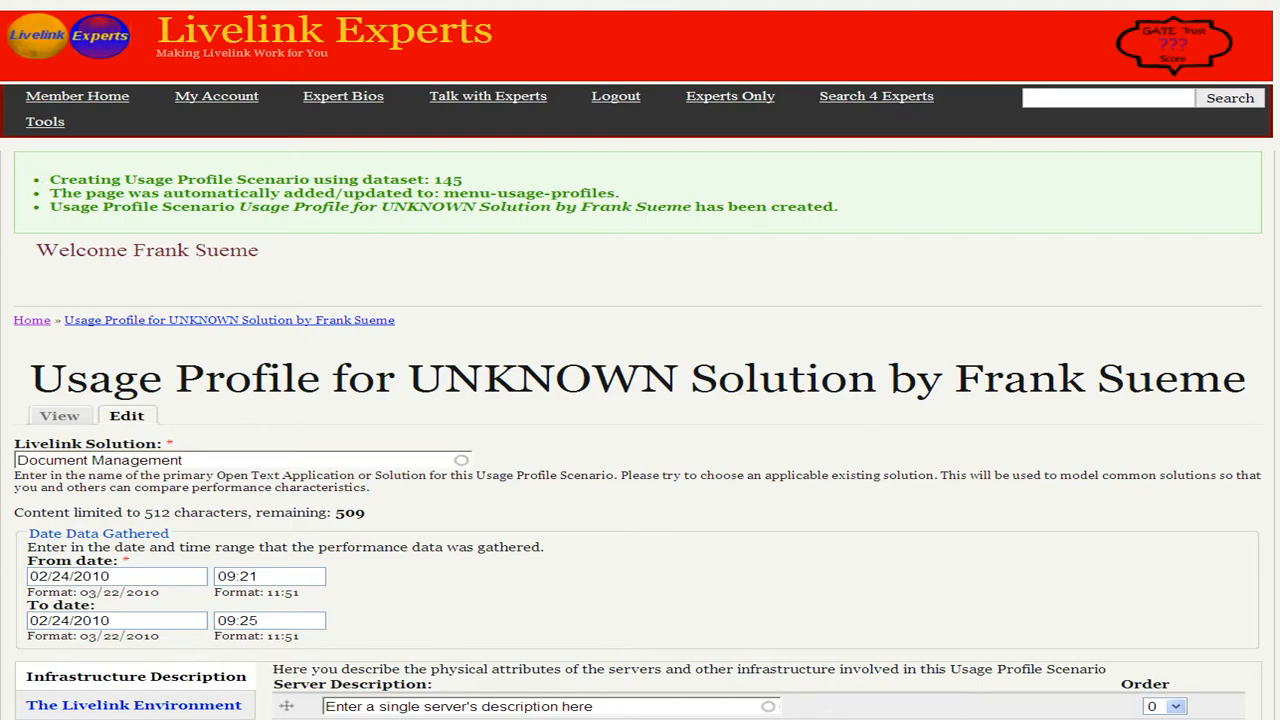
Set the first server description to the existing entry Intel:Duo-core:P8700:2.4GHz:1CPU
scroll(640, 400, "down", 4)
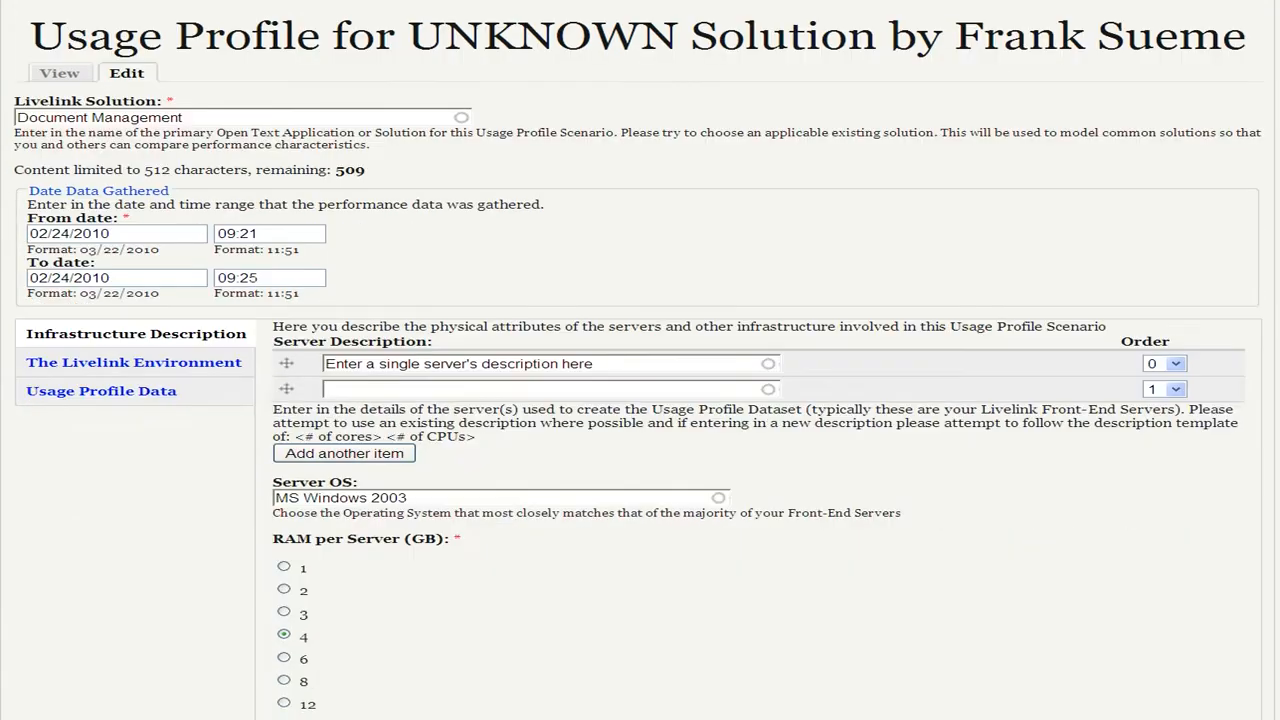
scroll(640, 400, "down", 1)
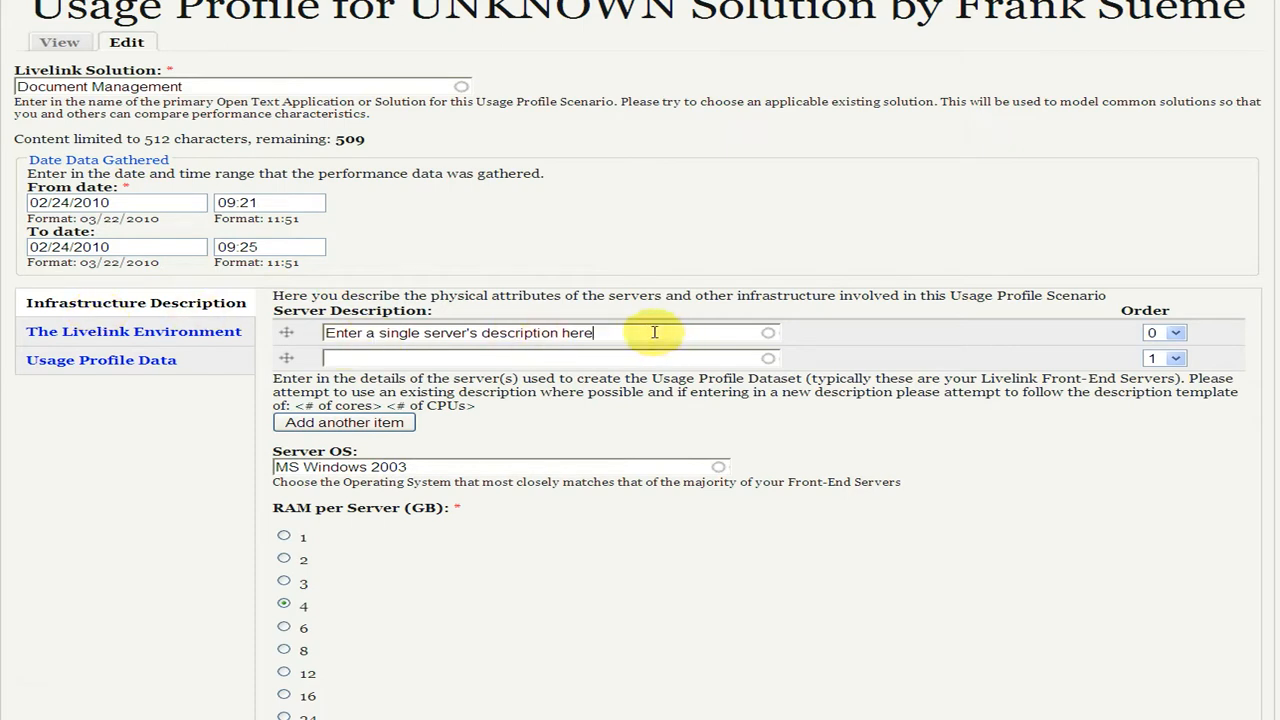
left_click_drag(654, 332, 330, 332)
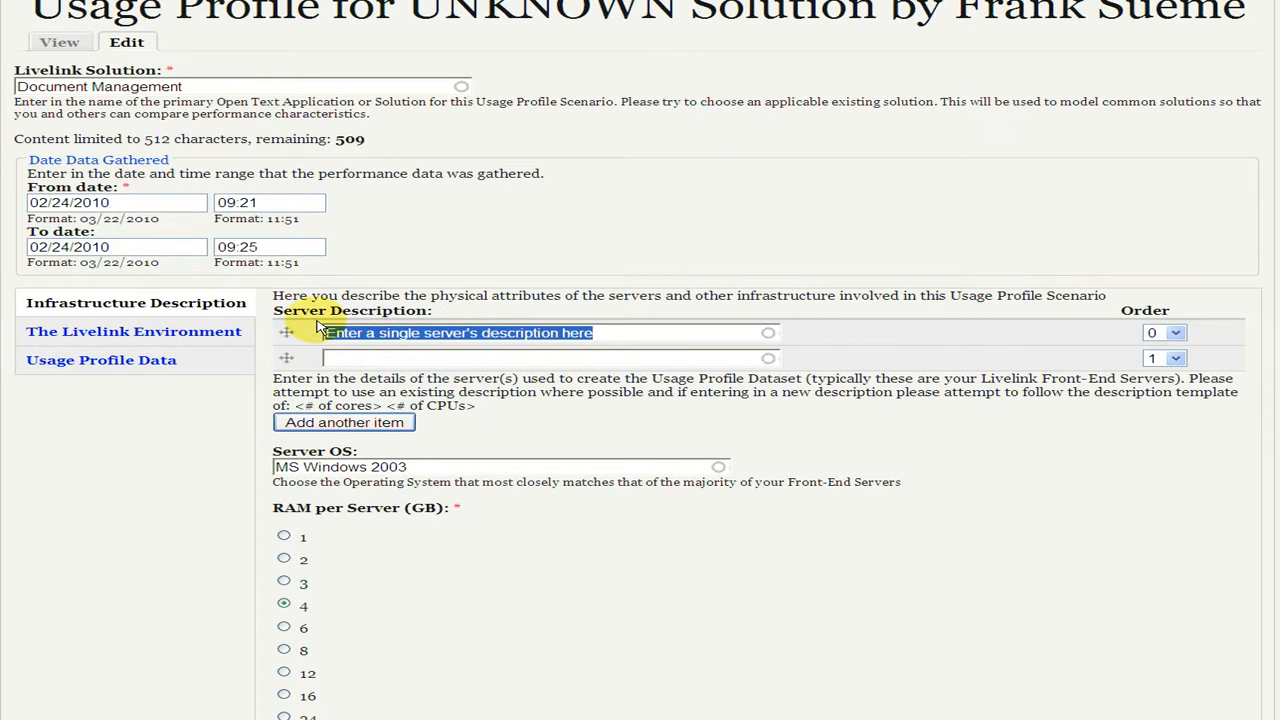
type("Intel")
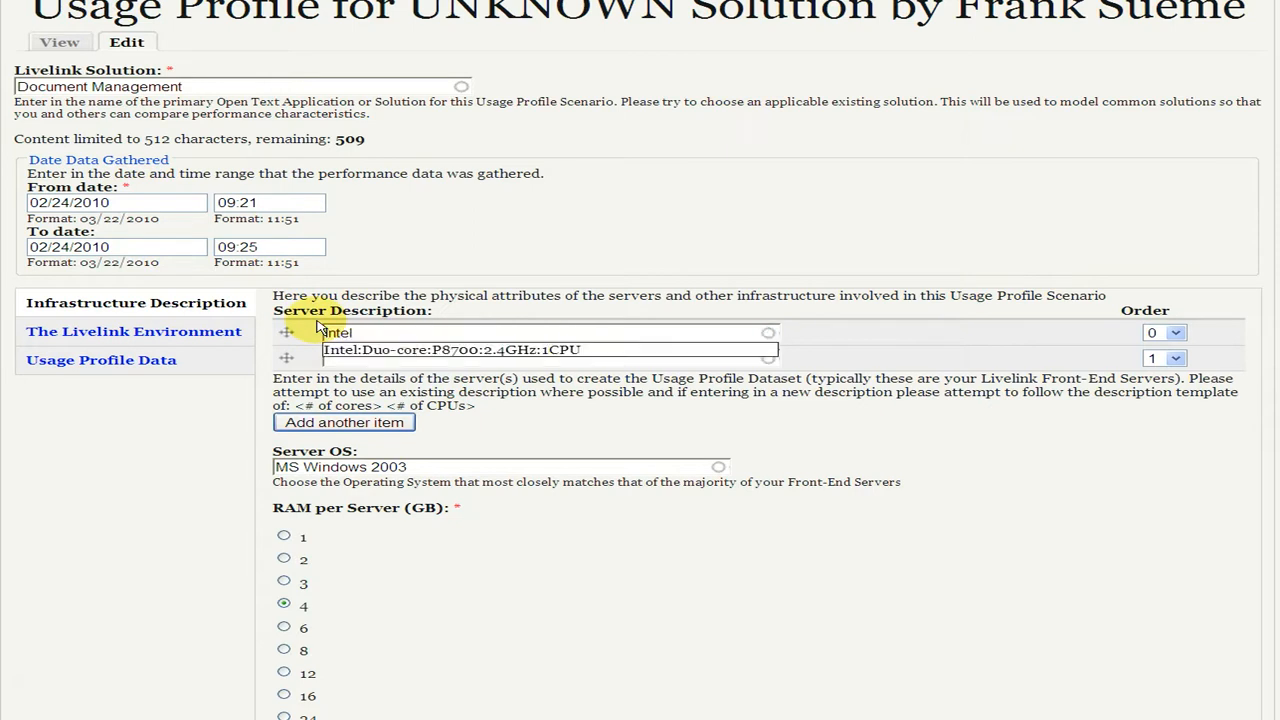
key("Down")
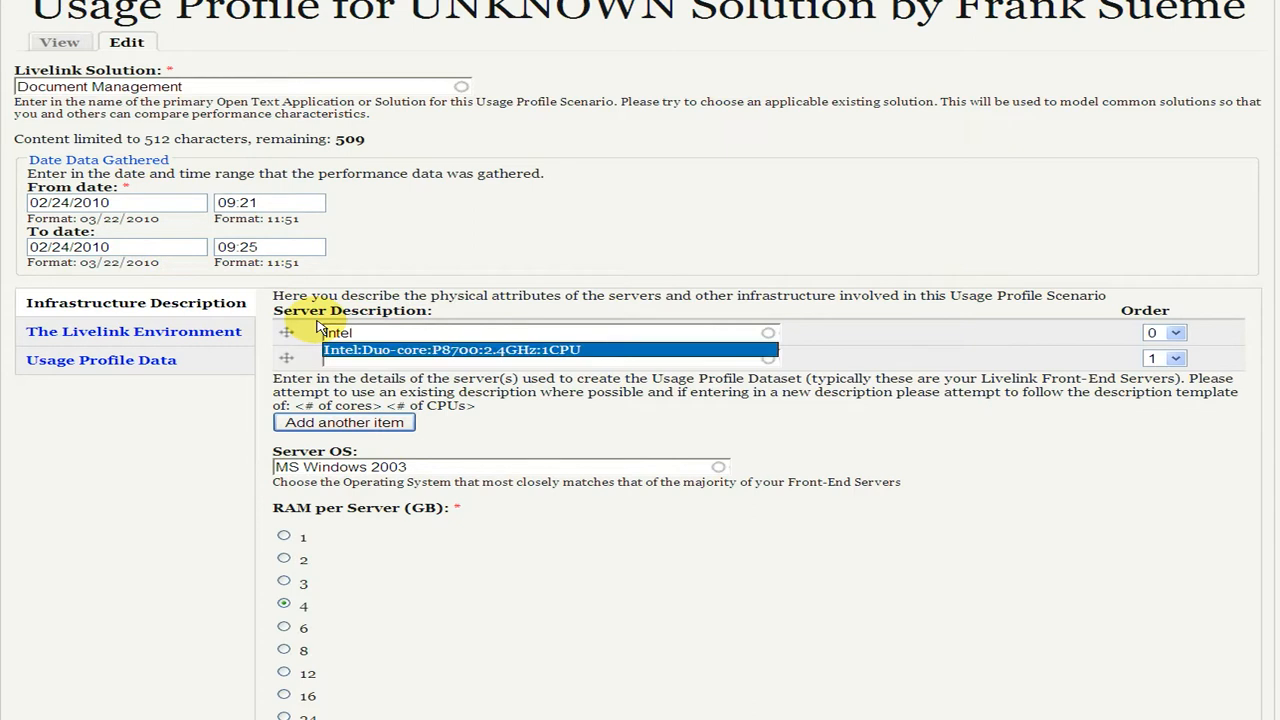
key("Tab")
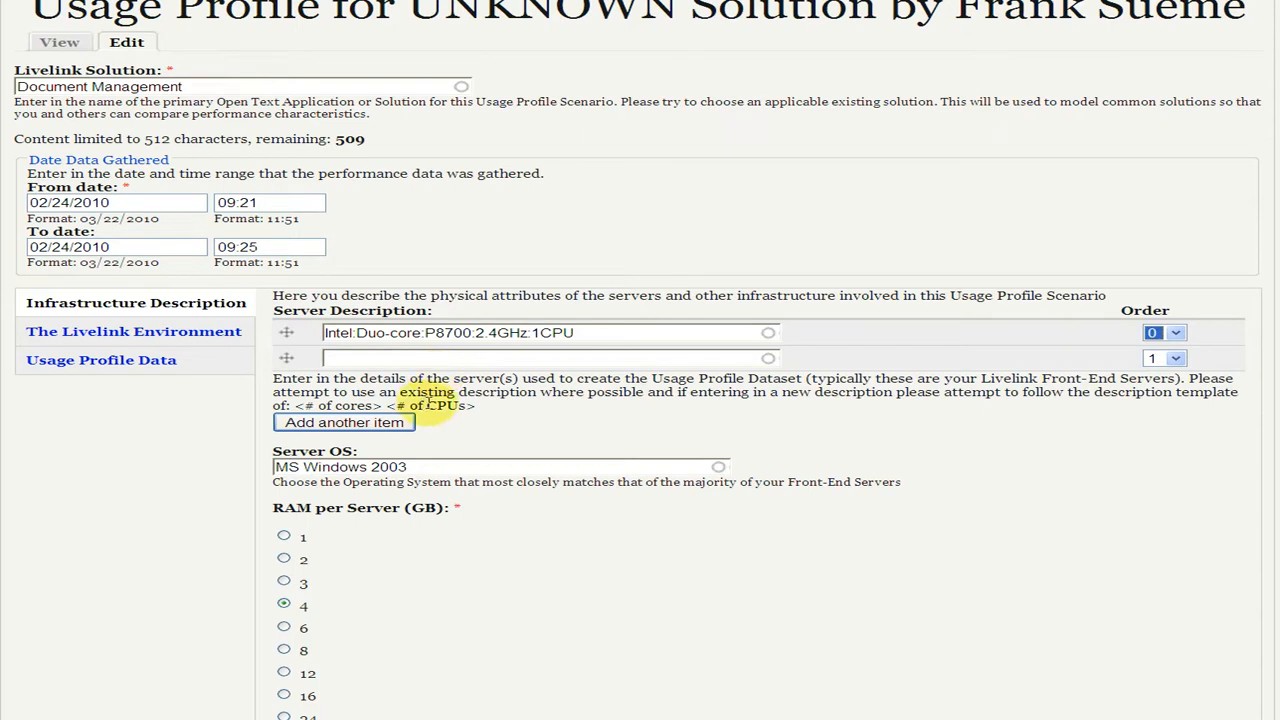
Set the Server OS in the infrastructure description to MS Windows XP
left_click(435, 458)
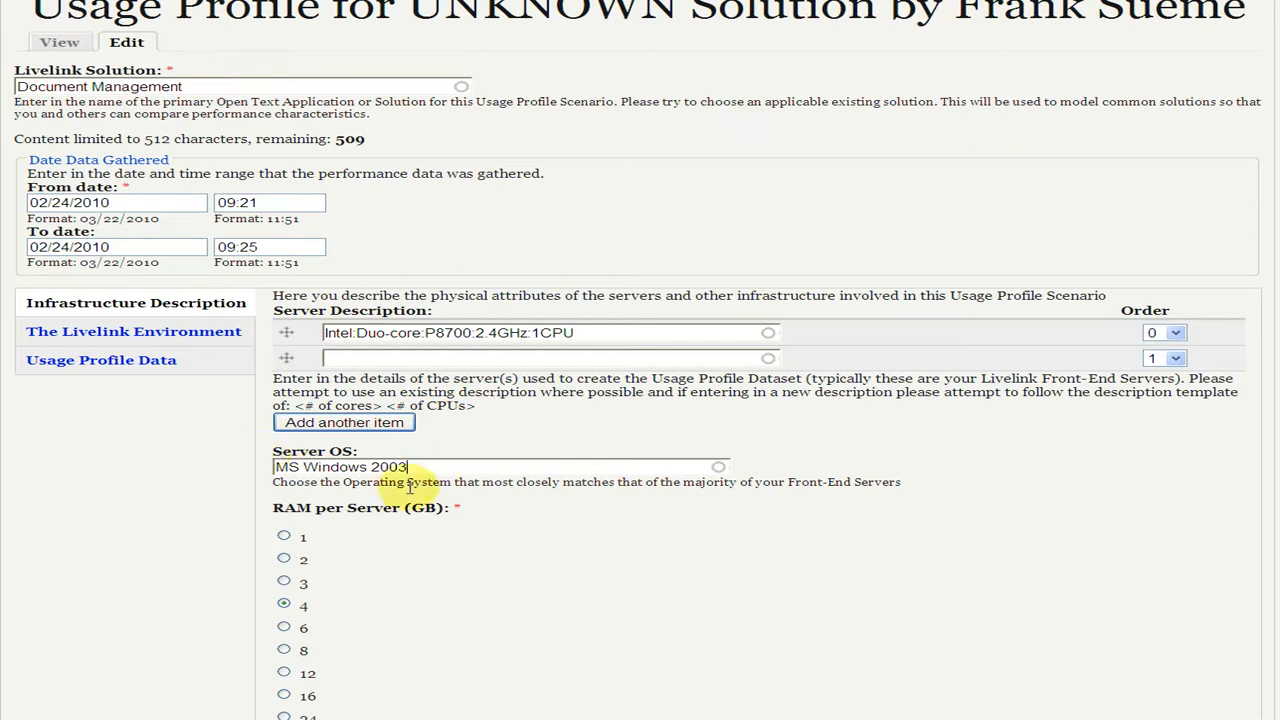
left_click(685, 497)
scroll(685, 497, "up", 2)
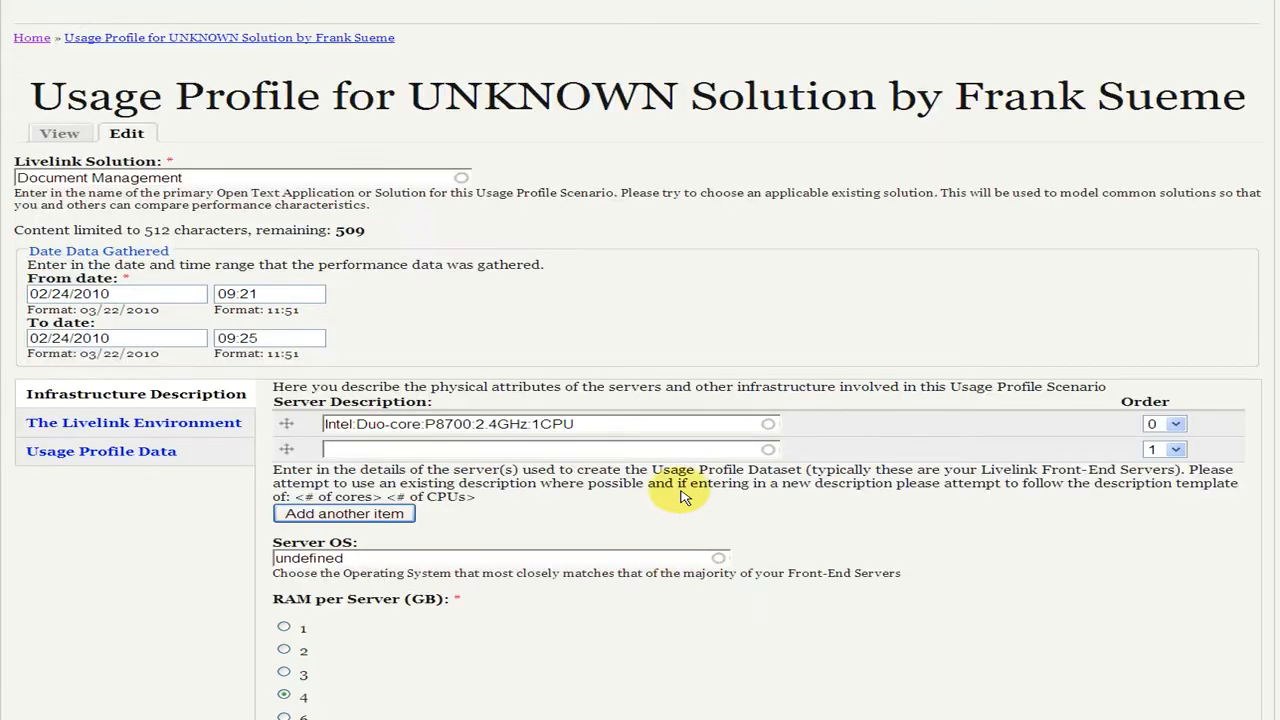
left_click_drag(338, 557, 240, 552)
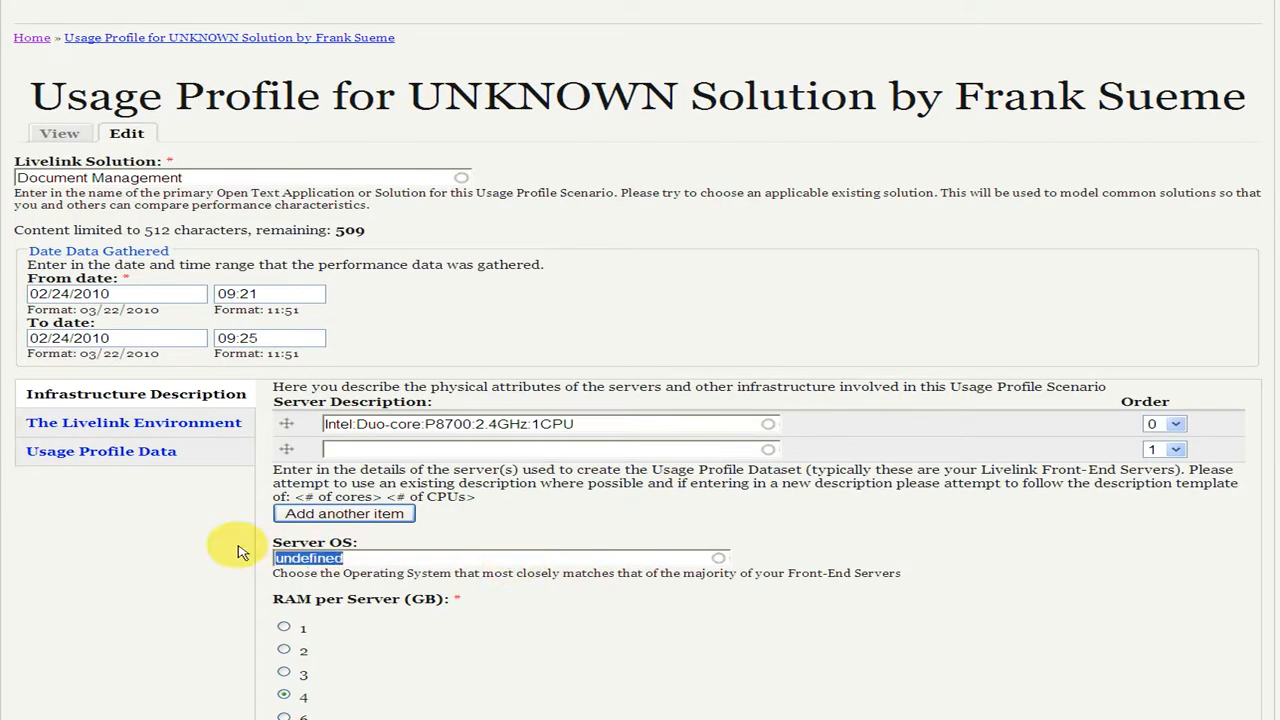
type("MS")
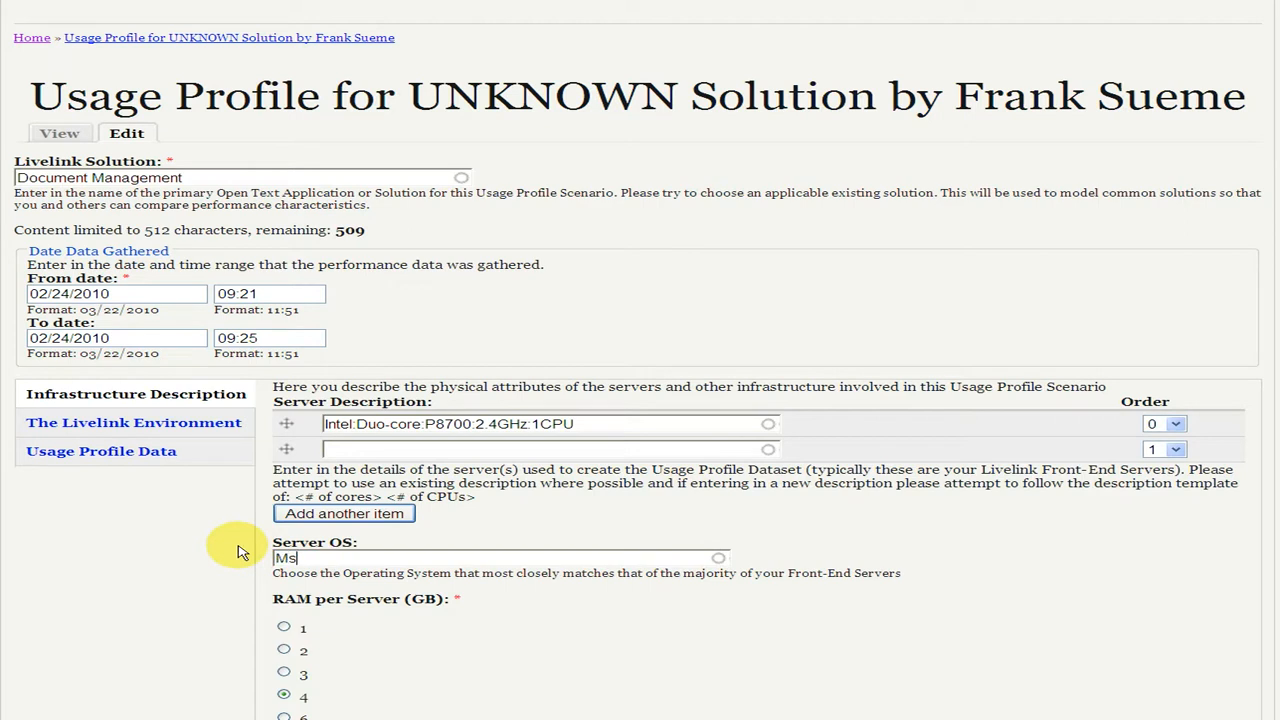
key("Down")
key("Return")
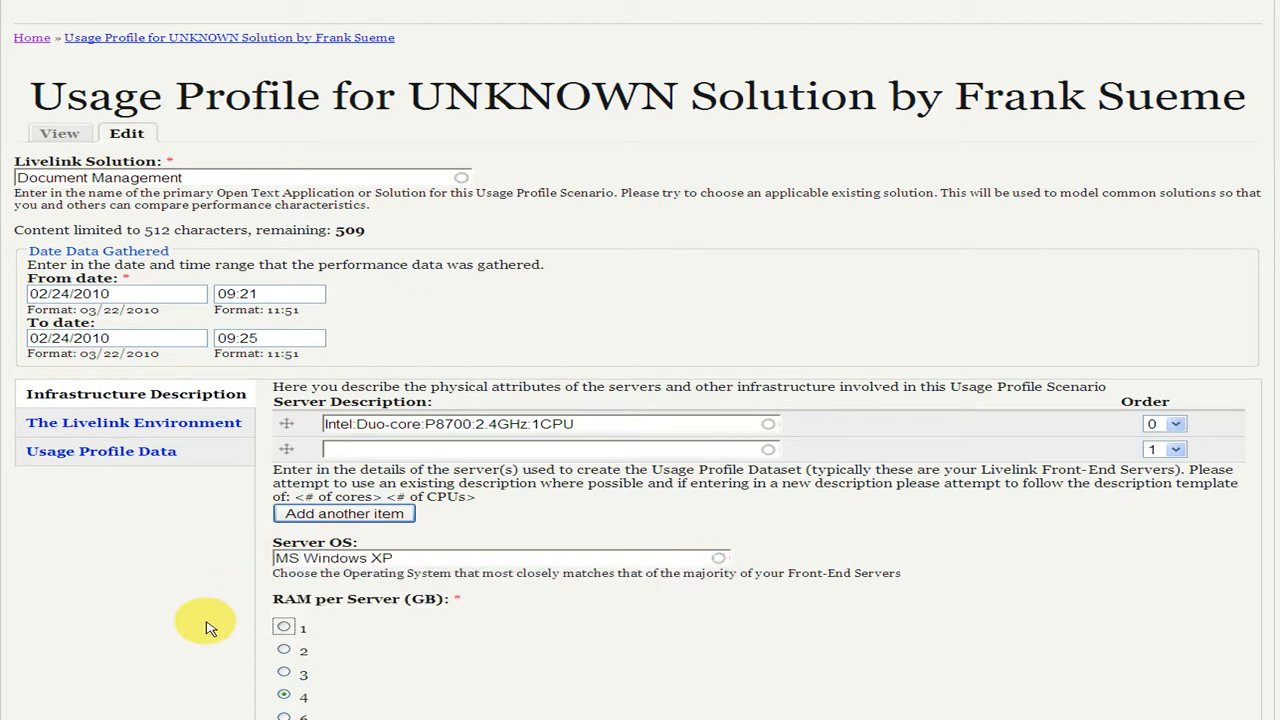
Set the RAM per server to 2 GB and the database to MS-SQL 2008R2 in the infrastructure description
left_click(284, 650)
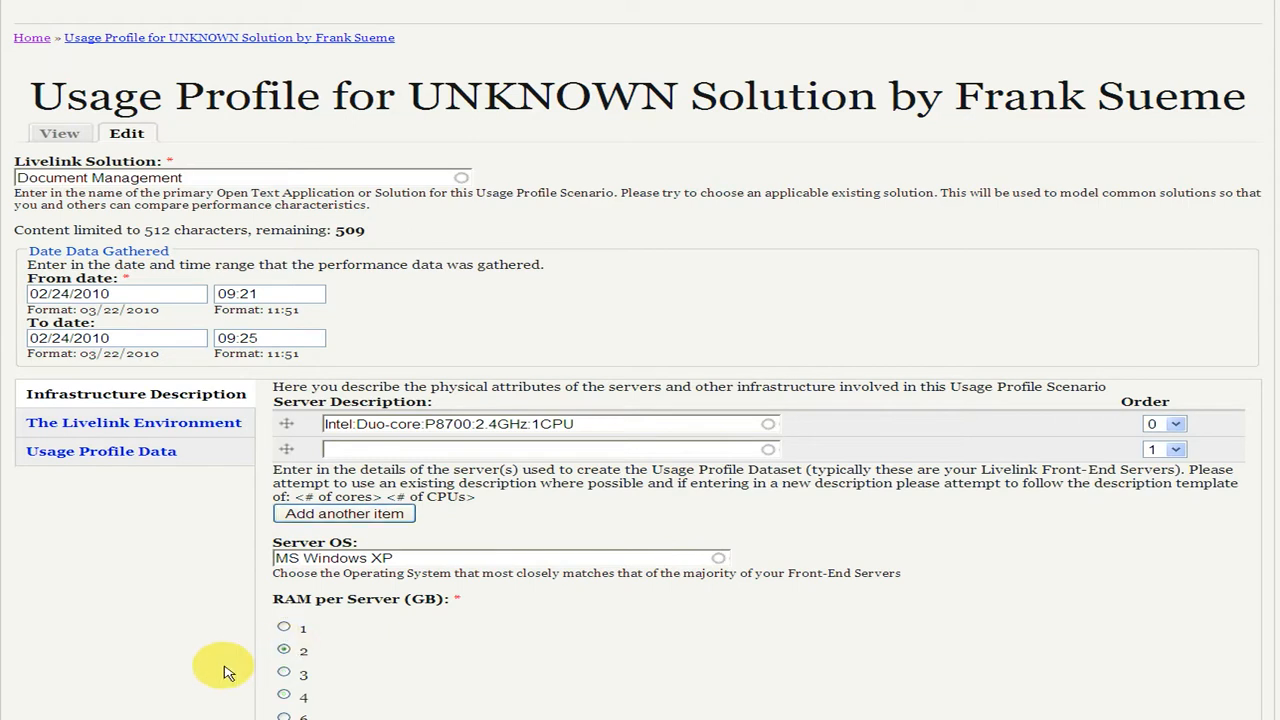
scroll(229, 666, "down", 5)
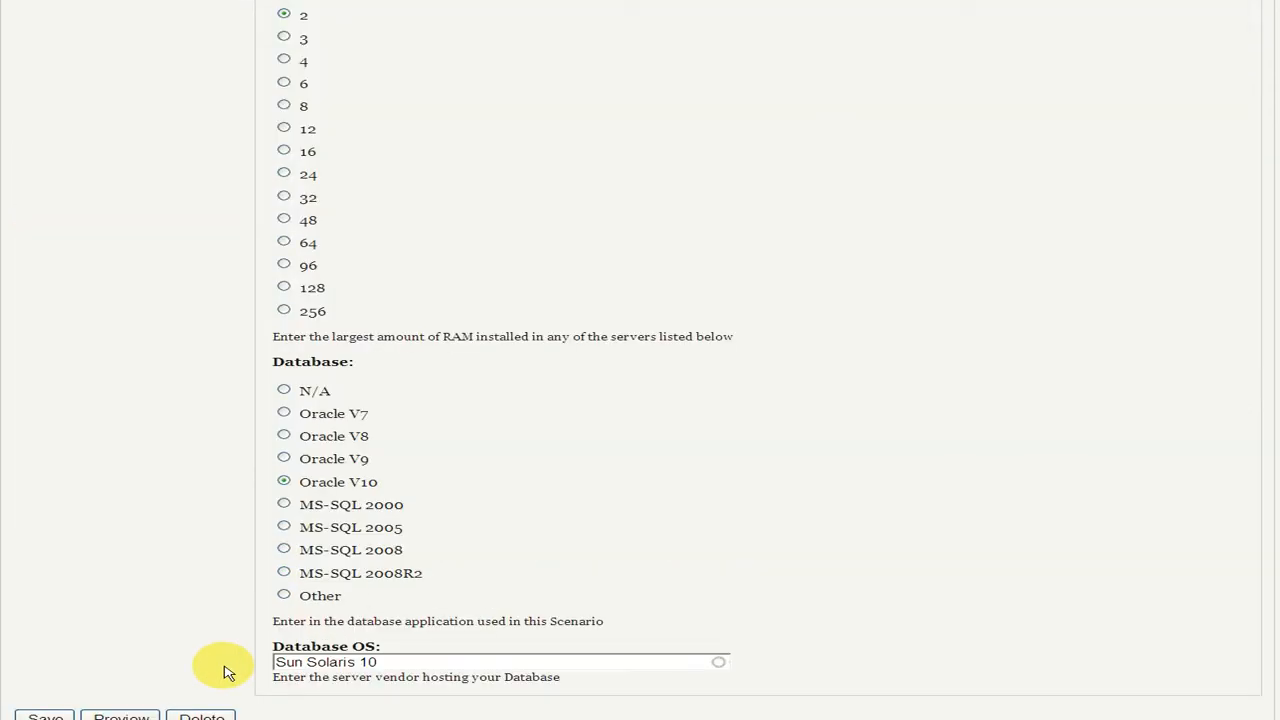
scroll(228, 672, "up", 3)
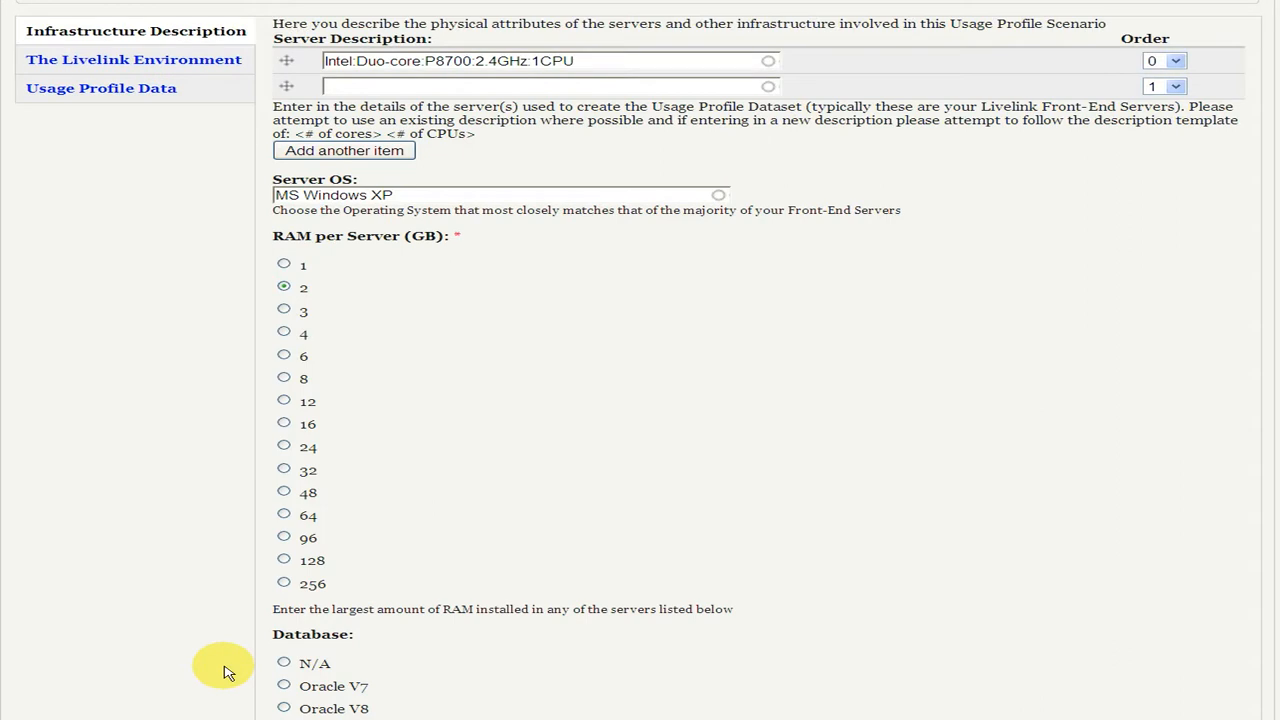
scroll(229, 672, "down", 3)
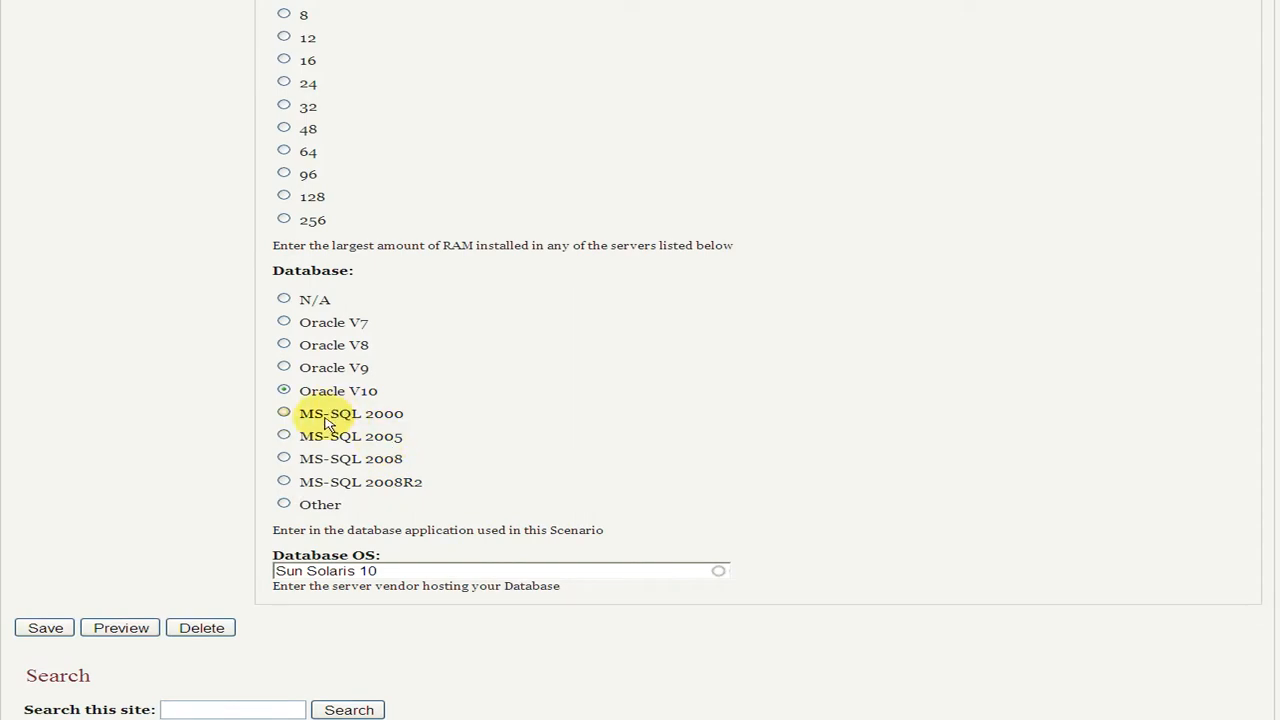
left_click(285, 414)
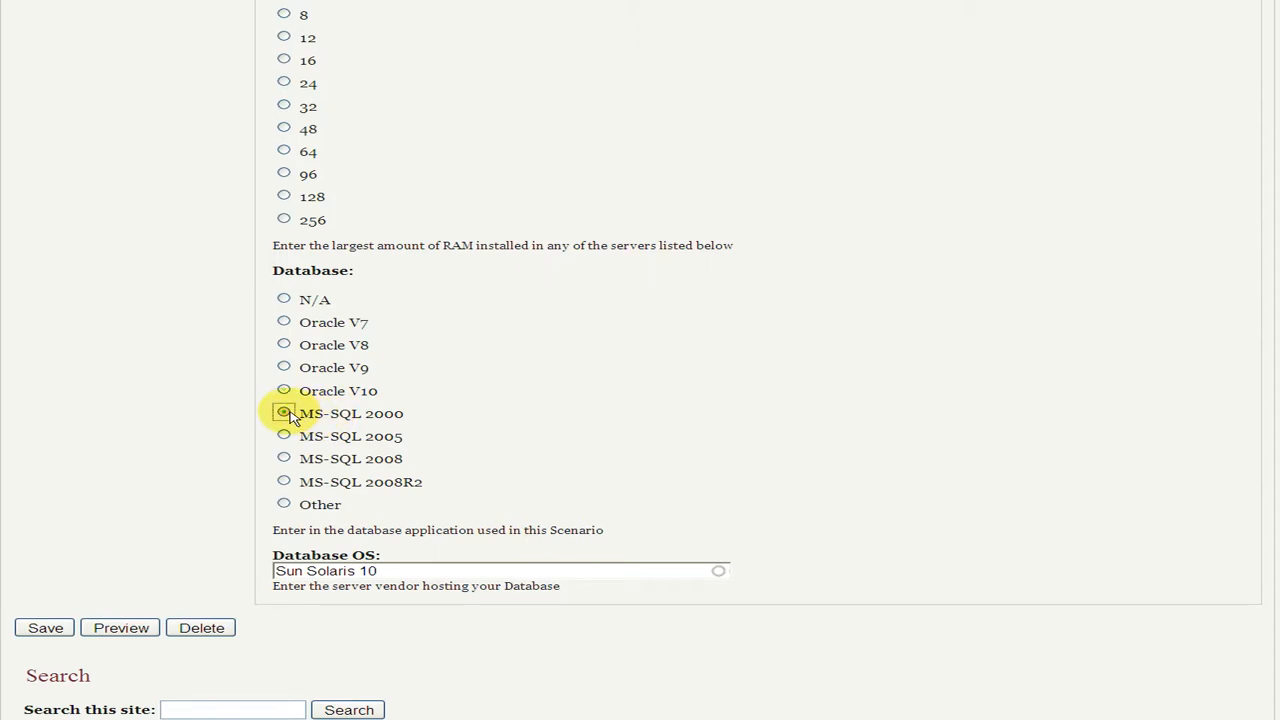
left_click(285, 482)
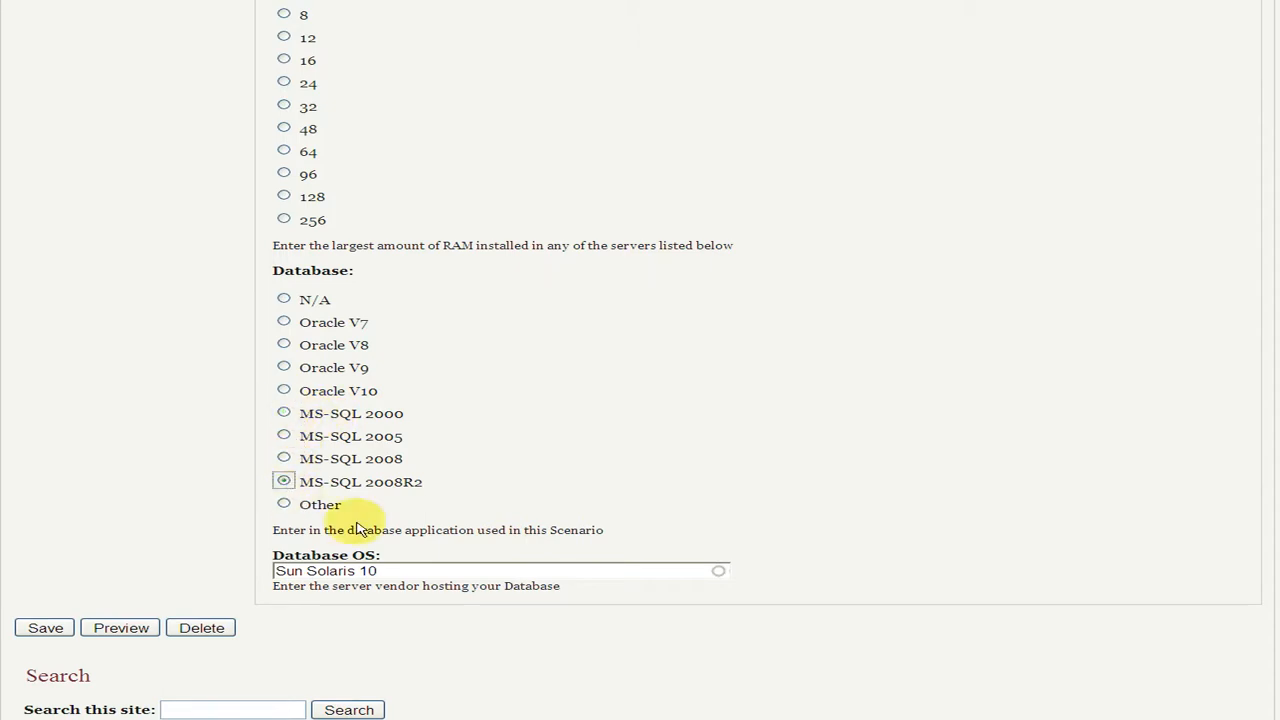
Set the Database OS to the existing entry MS Windows Vista
triple_click(390, 568)
type("MS")
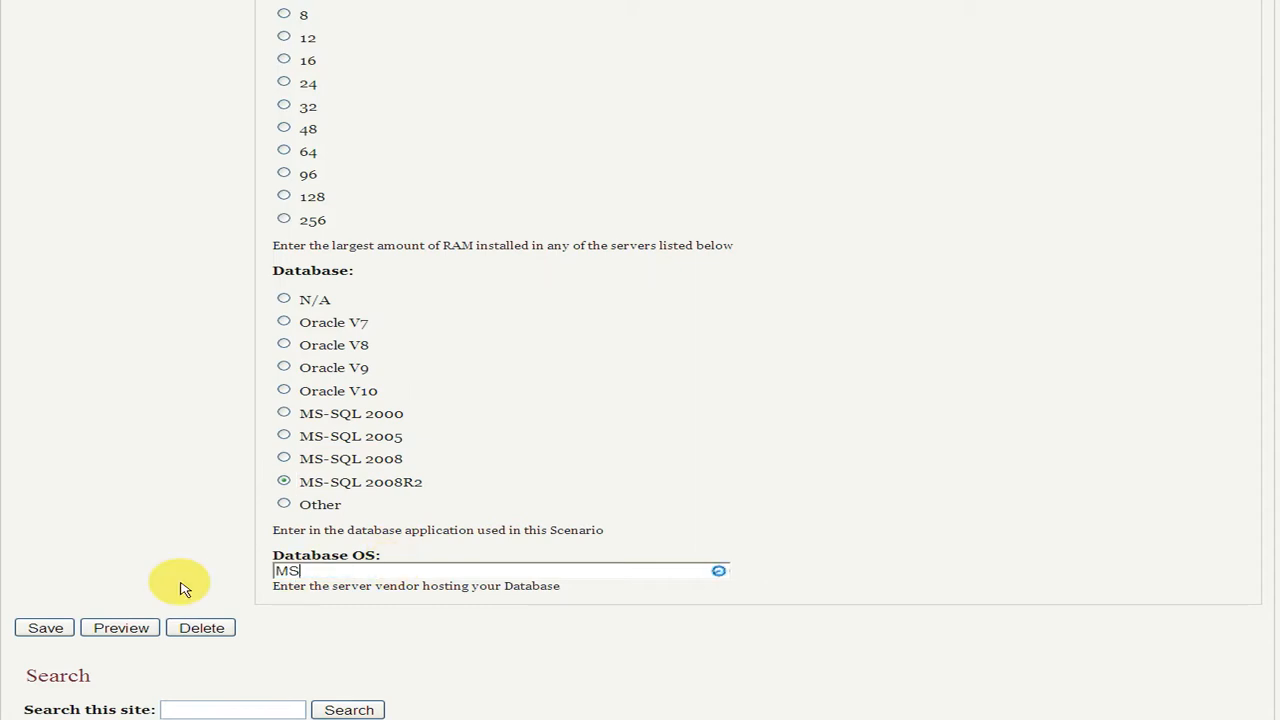
key("Down")
key("Down")
key("Down")
key("Down")
key("Tab")
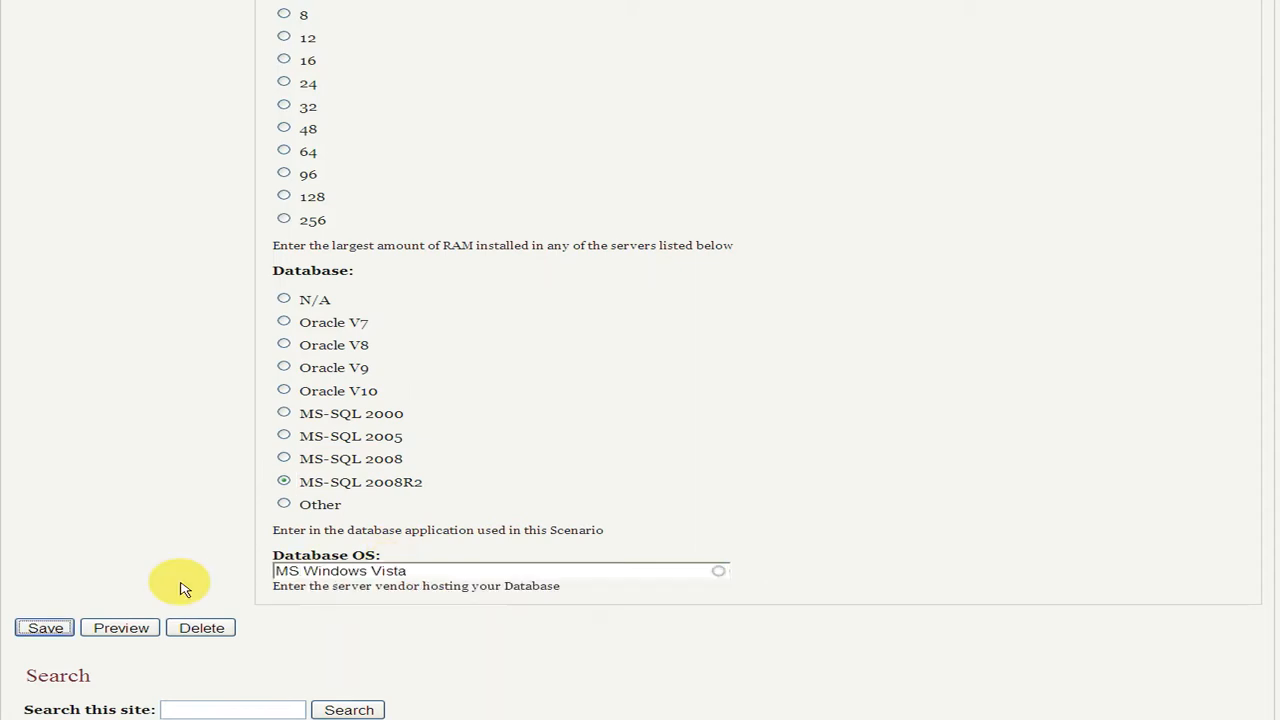
key("Return")
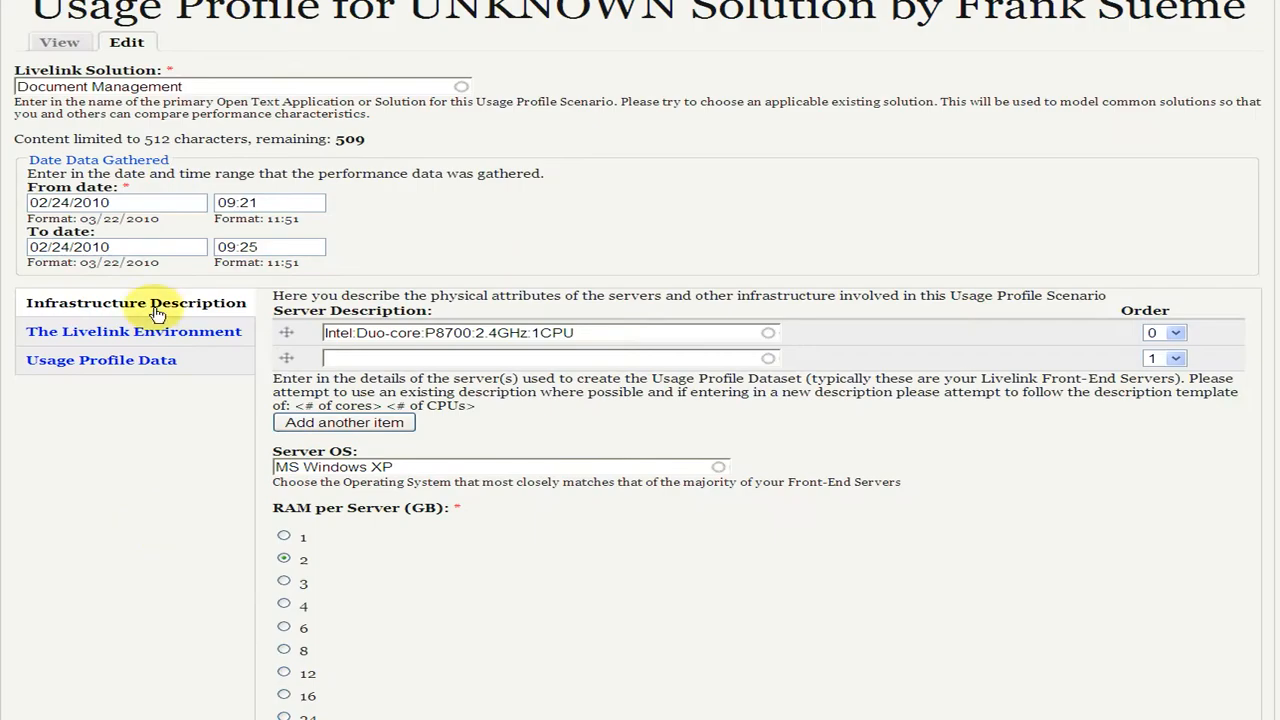
In the Livelink environment details, set Active Accounts to 1234 and Session Activity to 50
left_click(158, 332)
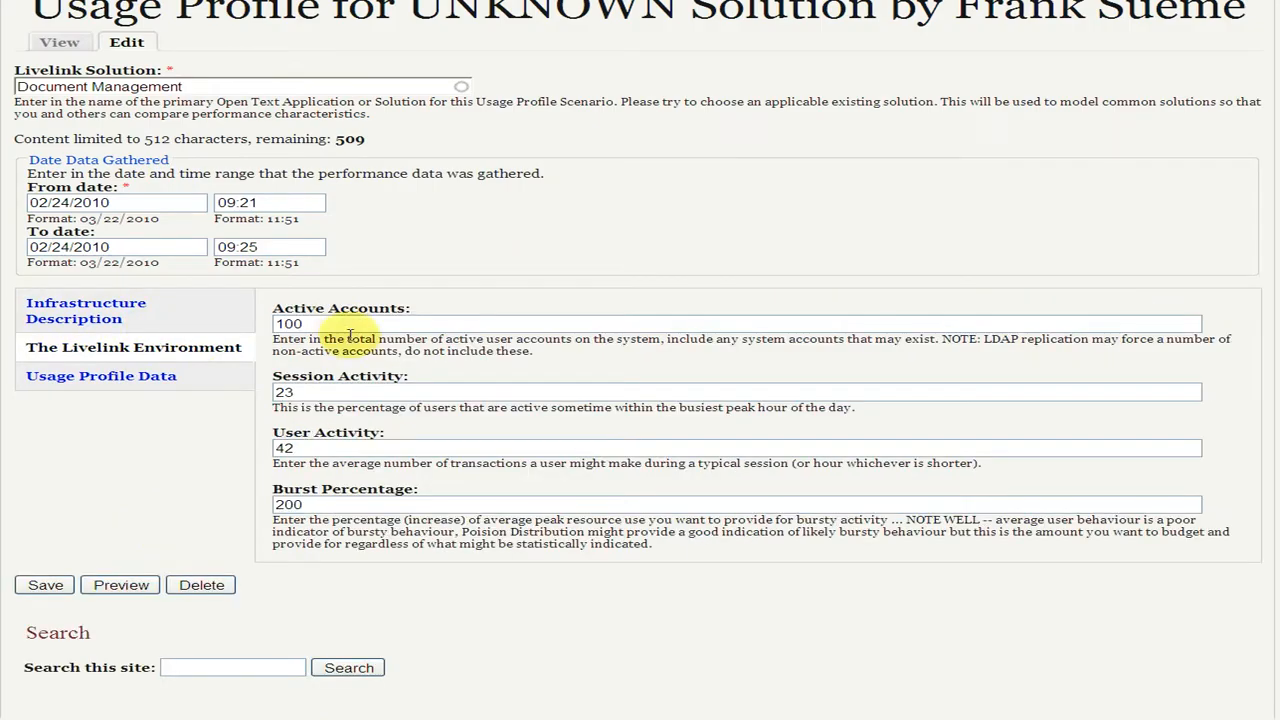
left_click_drag(345, 325, 272, 320)
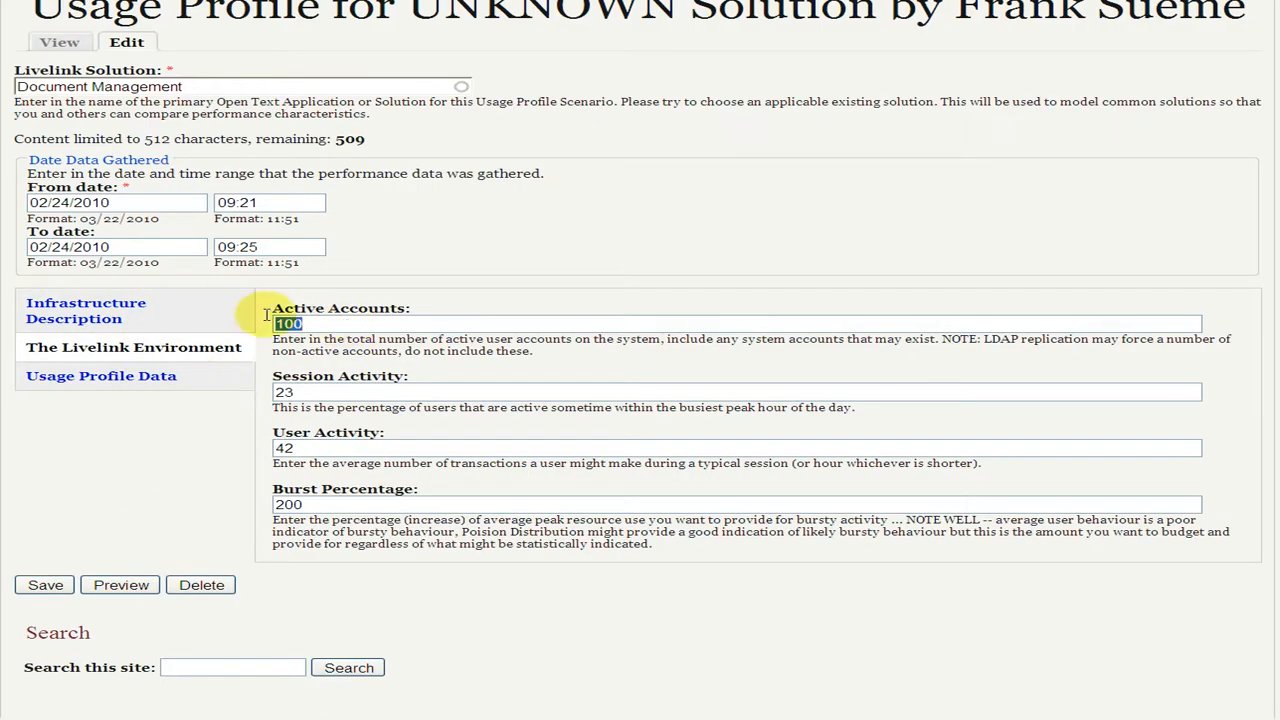
type("1234")
double_click(342, 397)
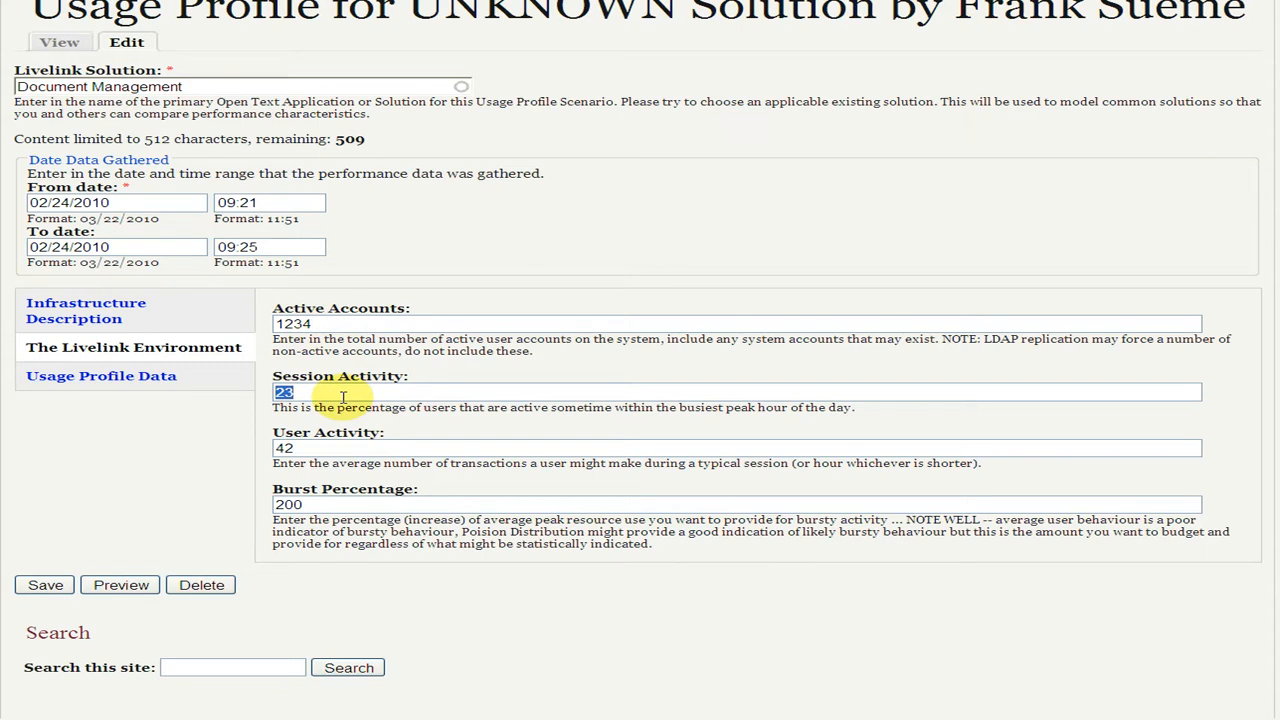
type("50")
key("Tab")
Set the Burst Percentage of the Livelink environment to 150
left_click_drag(337, 409, 312, 505)
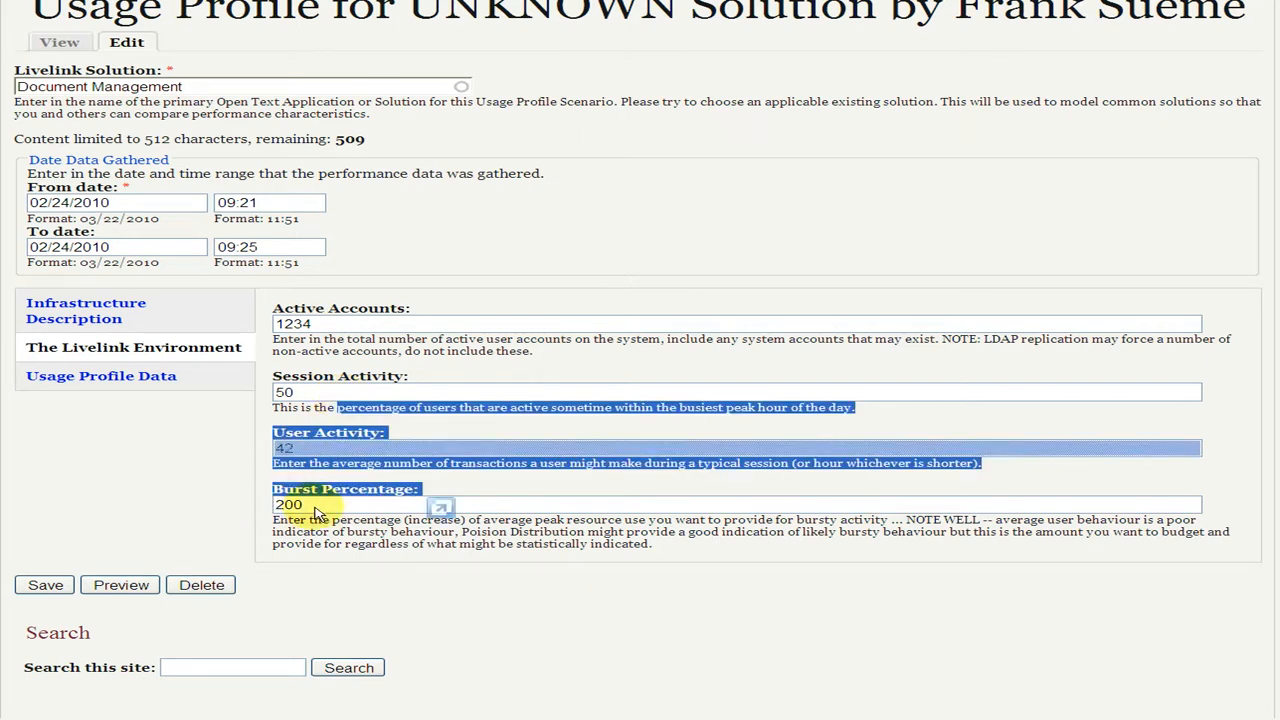
left_click(312, 503)
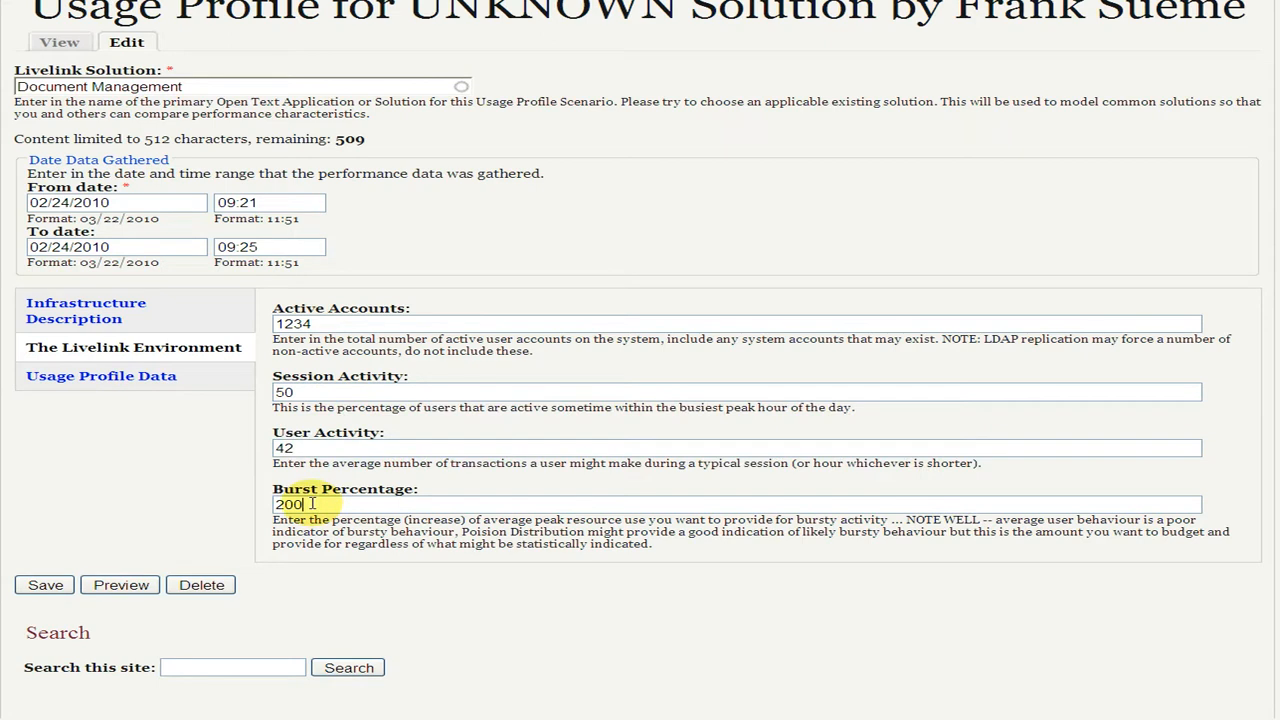
key("BackSpace")
key("BackSpace")
key("BackSpace")
type("150")
key("Tab")
left_click(190, 475)
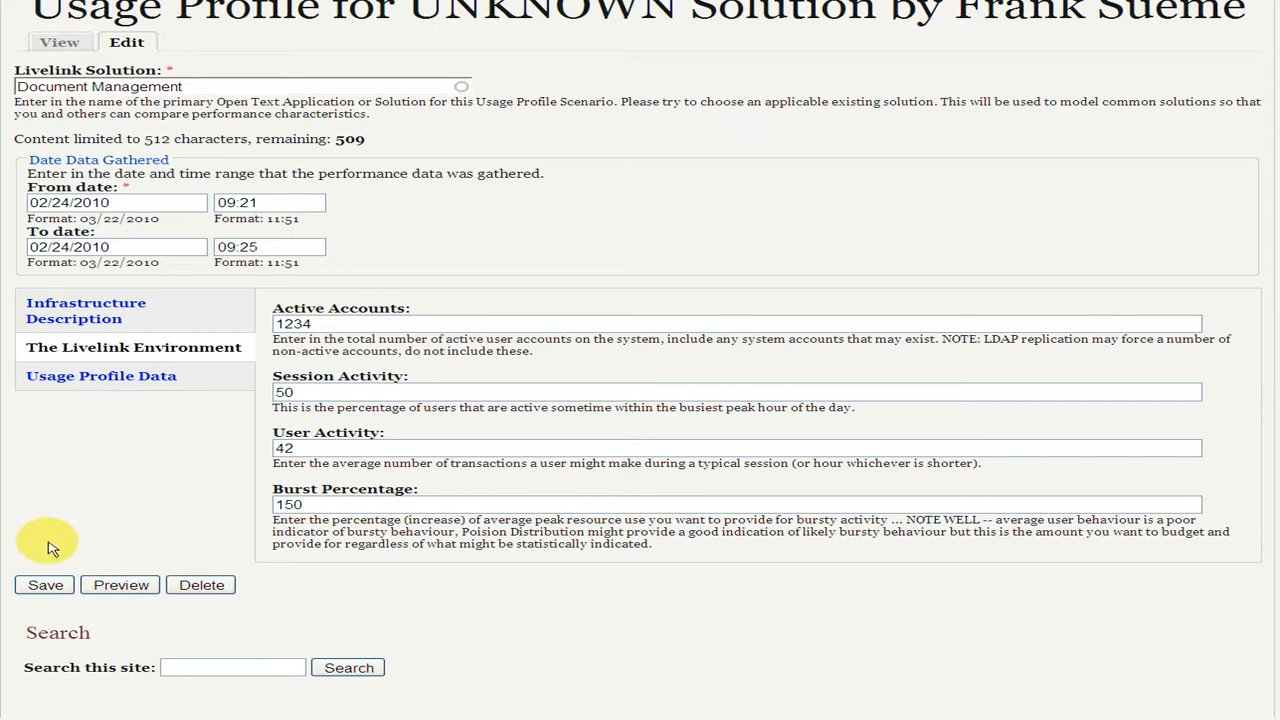
Check the scenario's usage profile data and save the Usage Profile Scenario
left_click(84, 382)
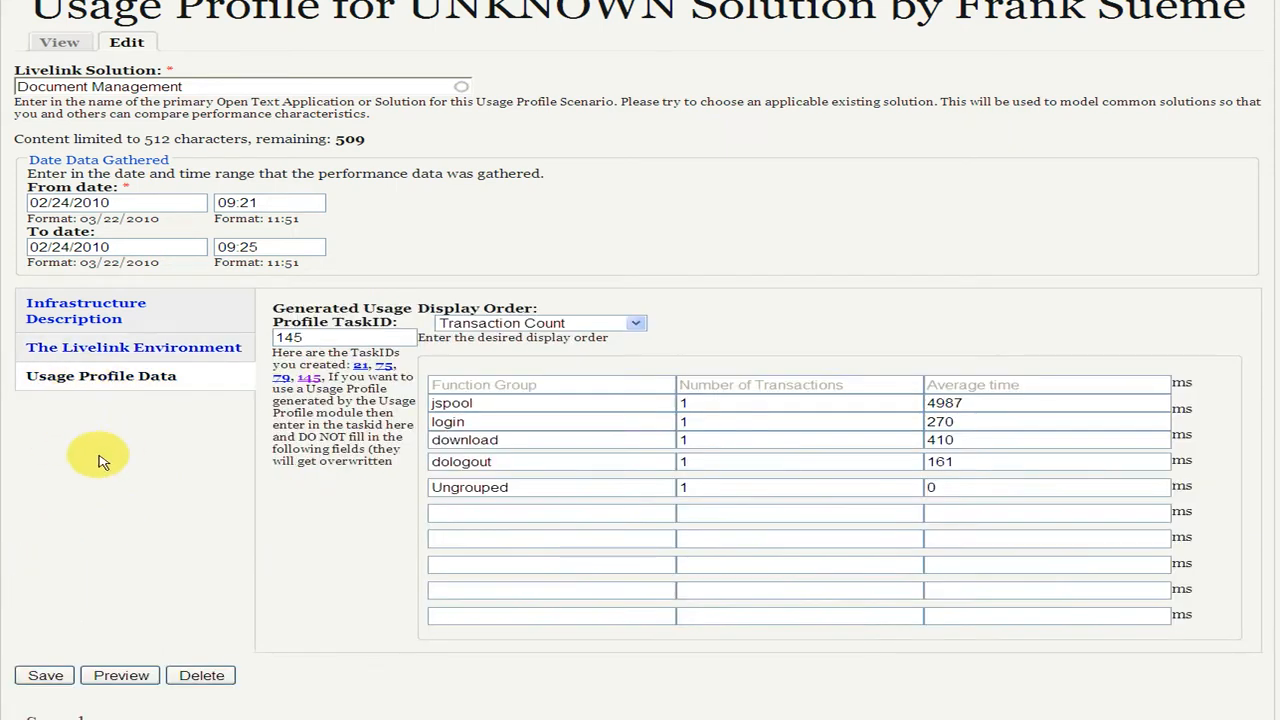
scroll(100, 460, "down", 2)
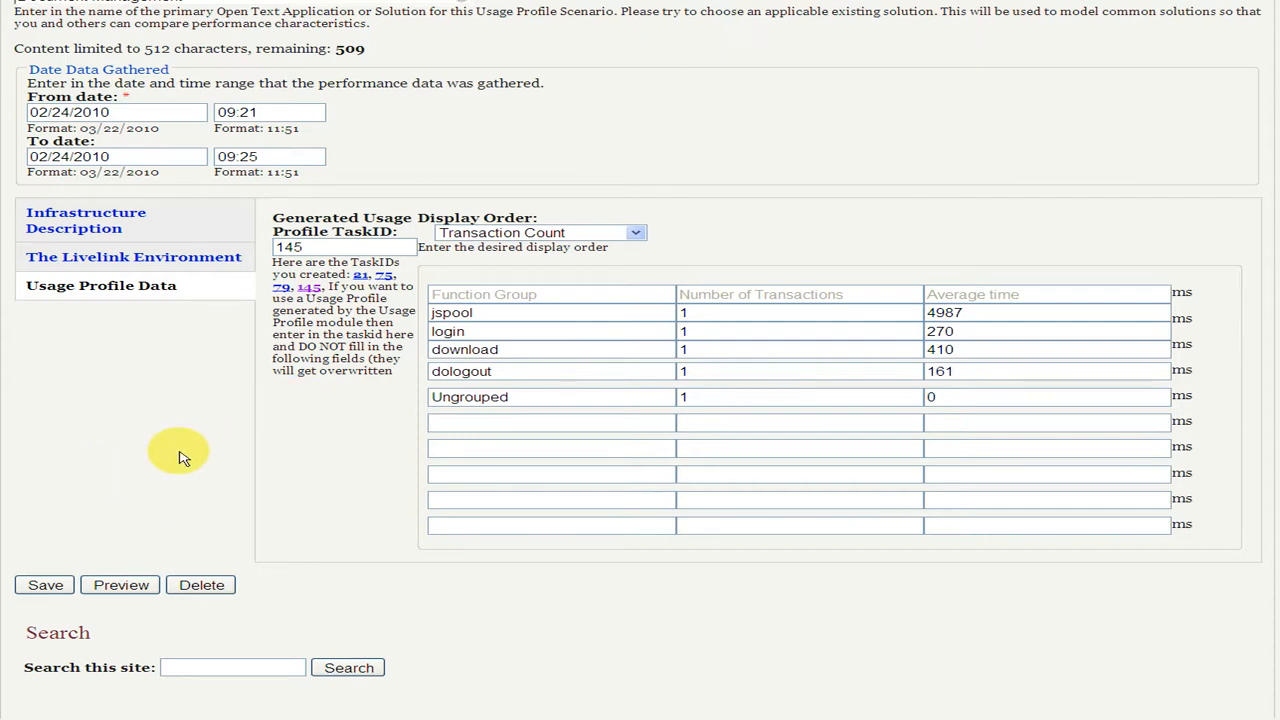
left_click(45, 586)
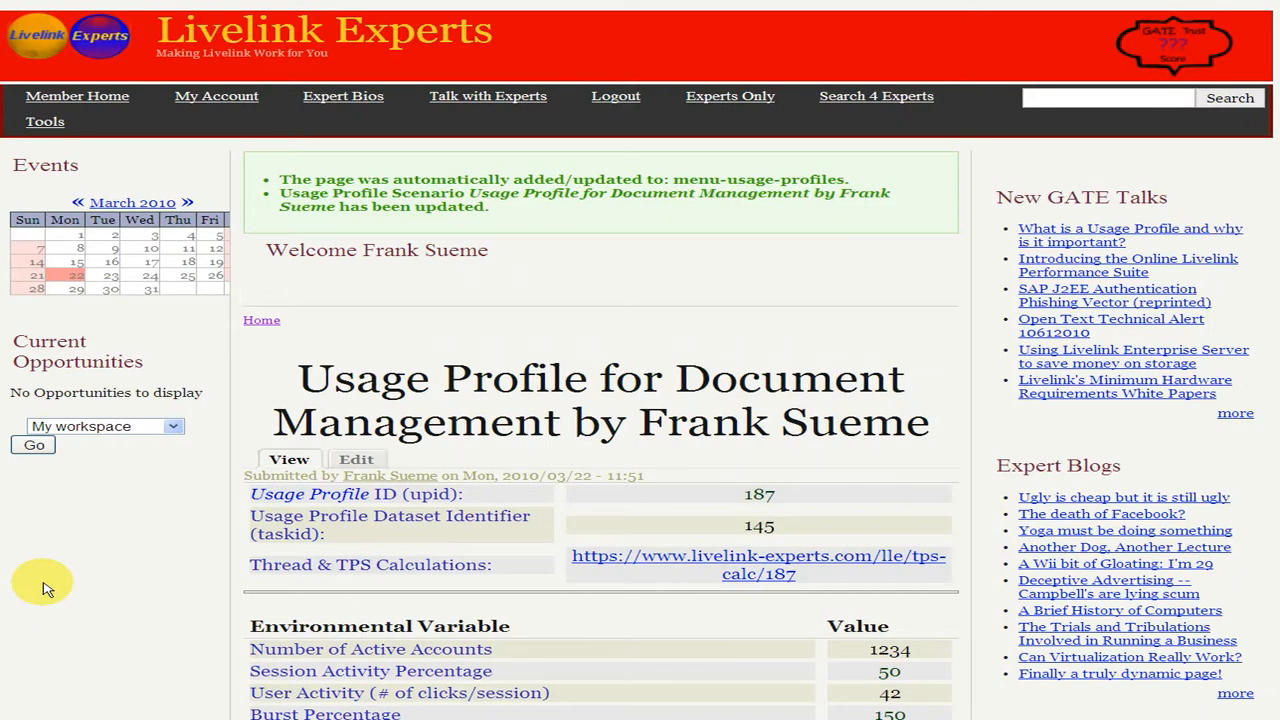
Review the saved scenario, open its Thread & TPS calculations and inspect the Threads for Average and Threads for Max results
scroll(45, 588, "down", 4)
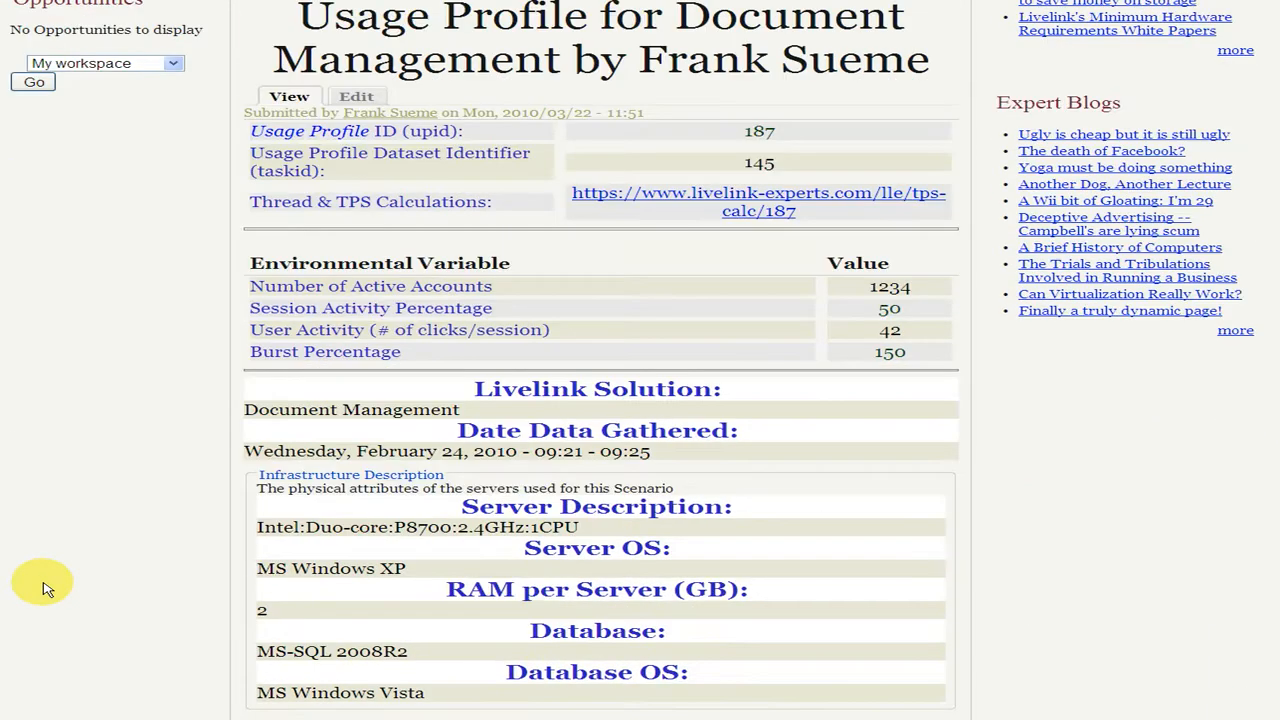
scroll(45, 588, "down", 3)
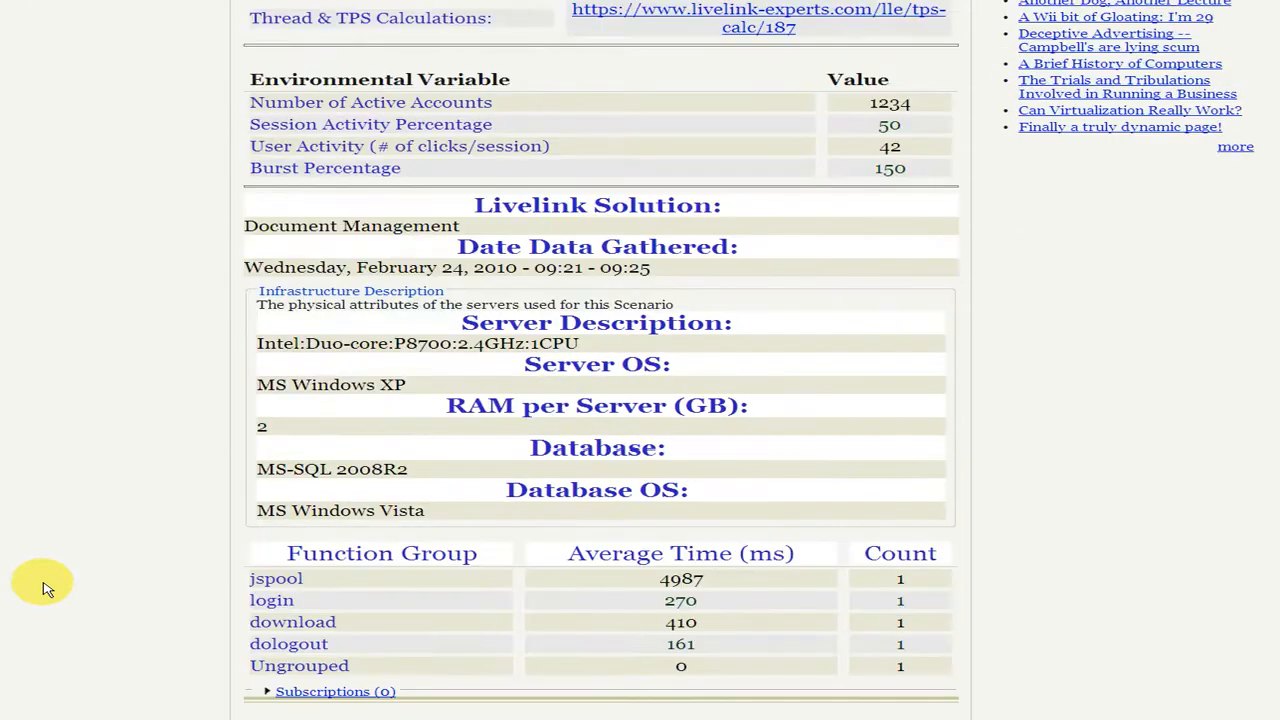
scroll(45, 588, "up", 5)
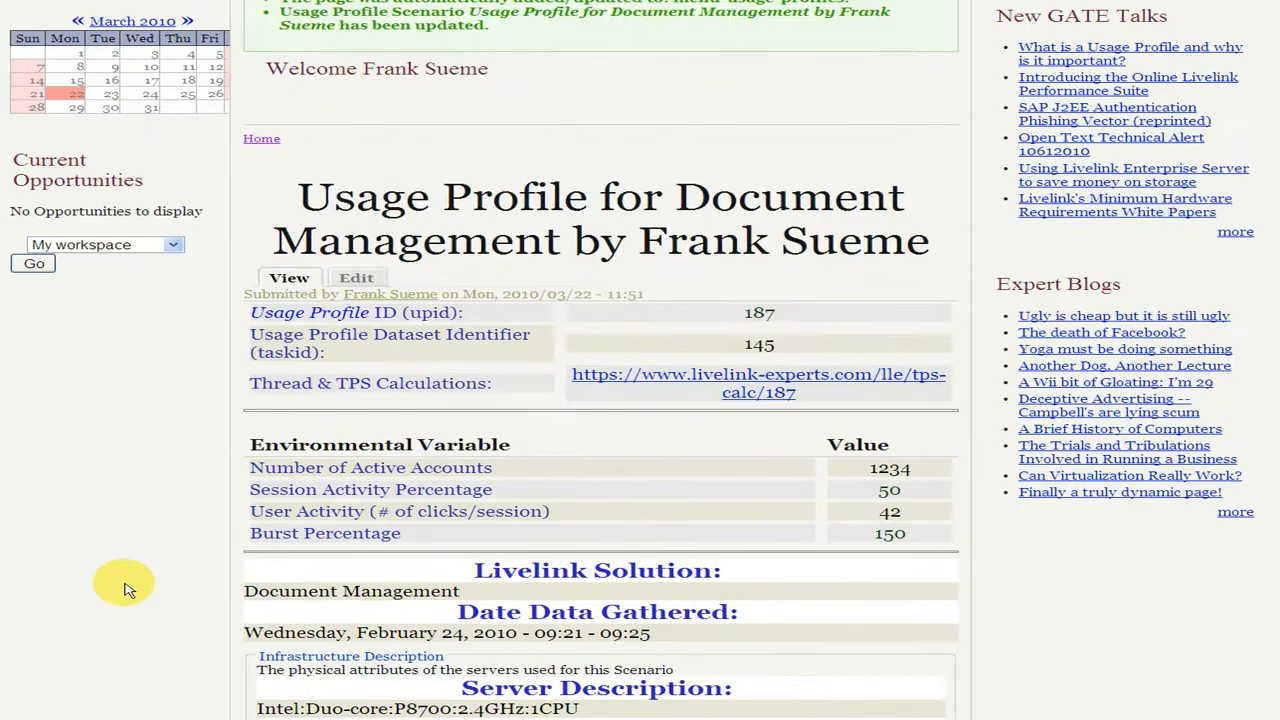
left_click(757, 390)
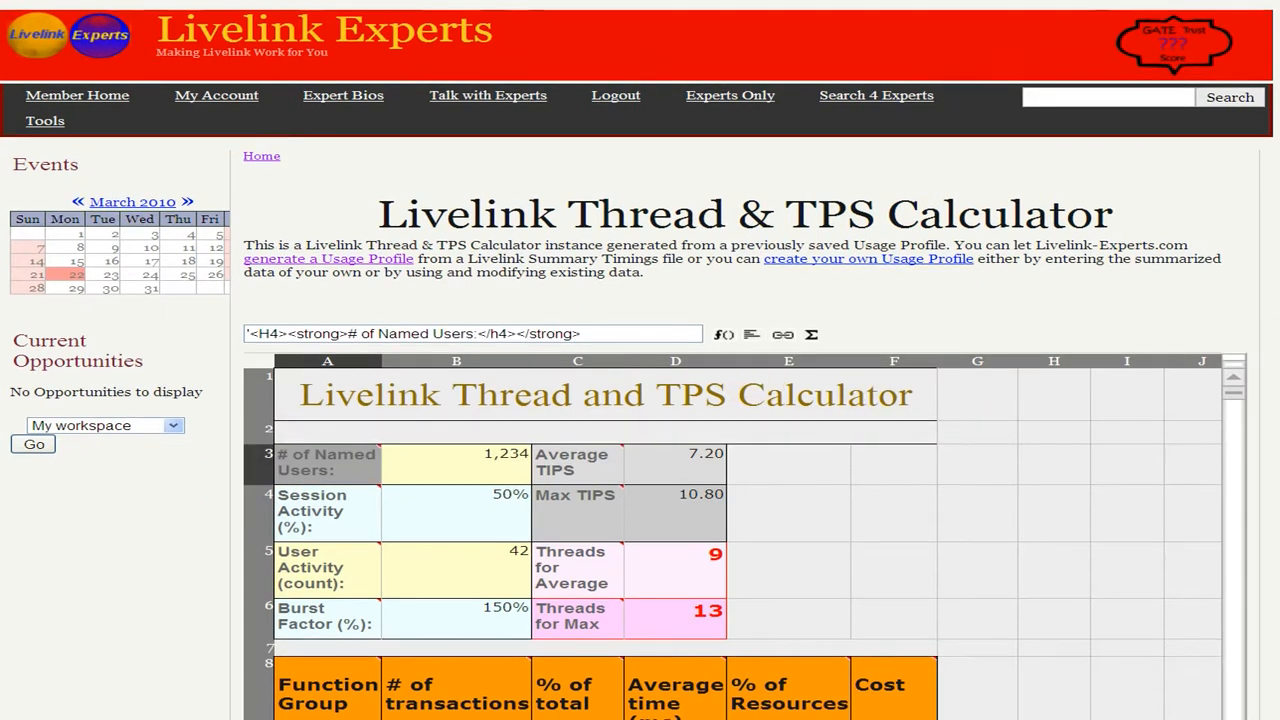
scroll(640, 400, "down", 3)
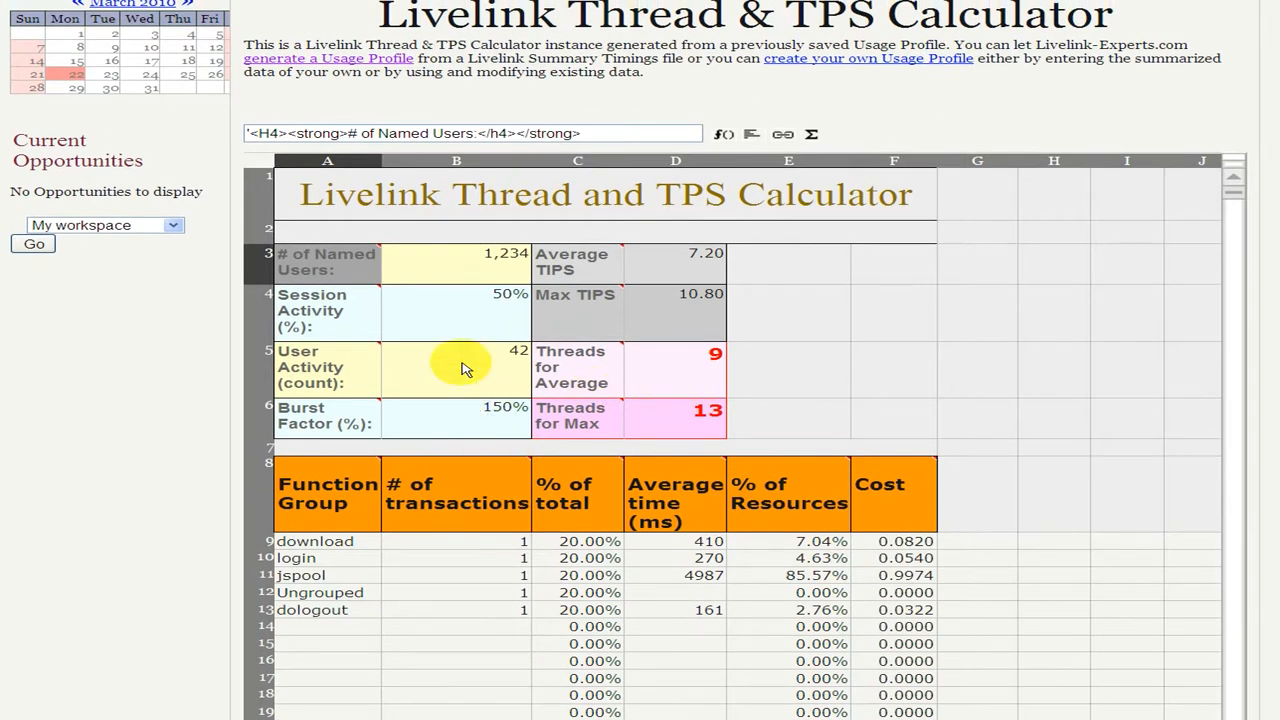
left_click(668, 387)
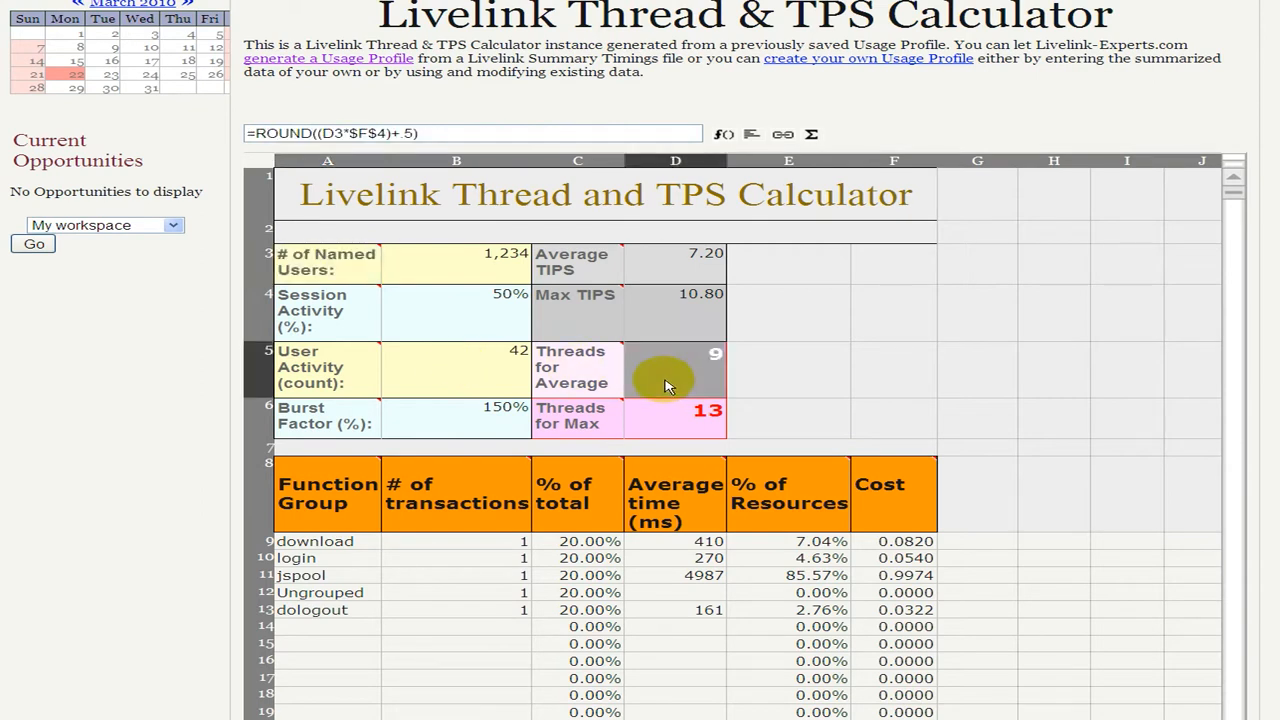
left_click(681, 430)
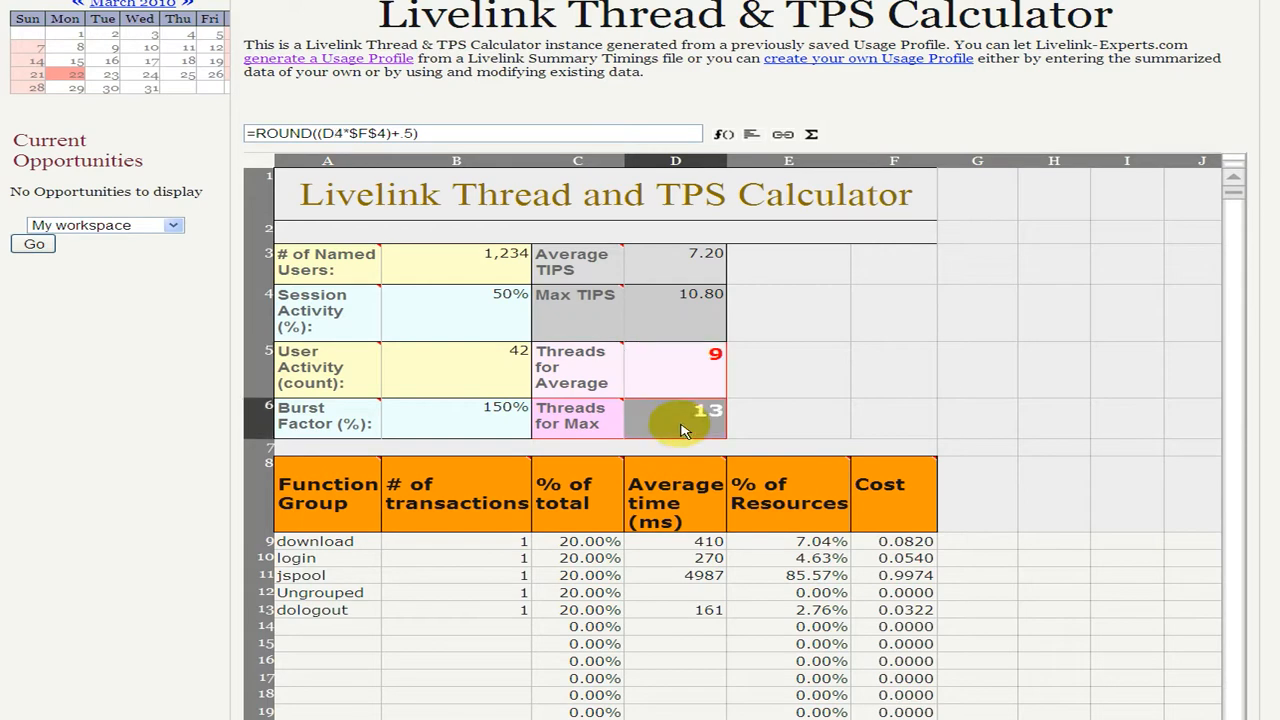